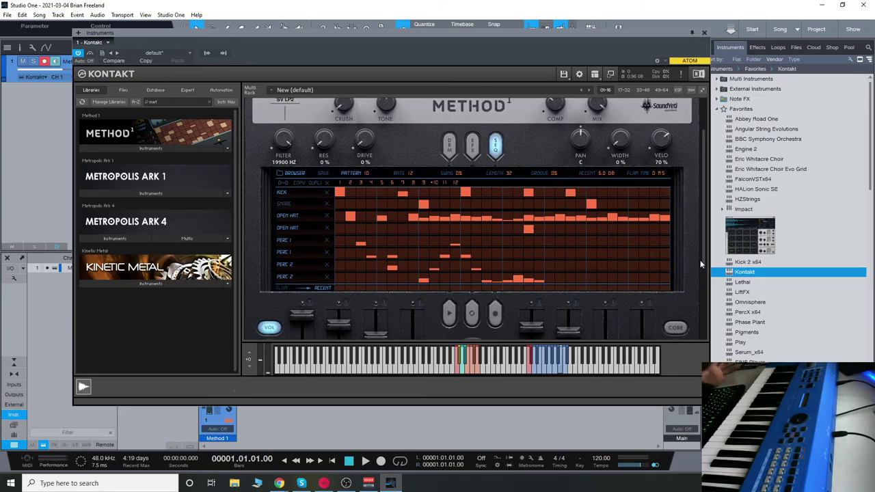
- Look over the Method 1 instrument's sequencer grid, channel faders and preset categories
scroll(700, 260, down, 3)
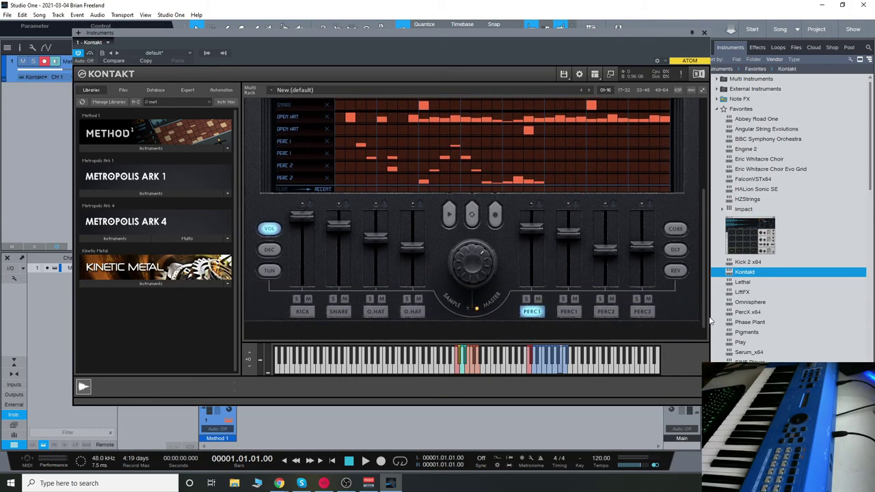
scroll(701, 208, up, 3)
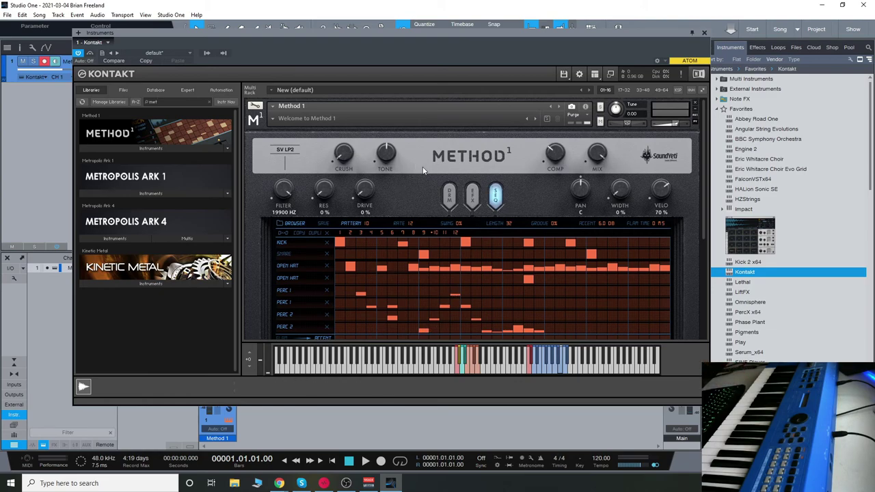
click(273, 118)
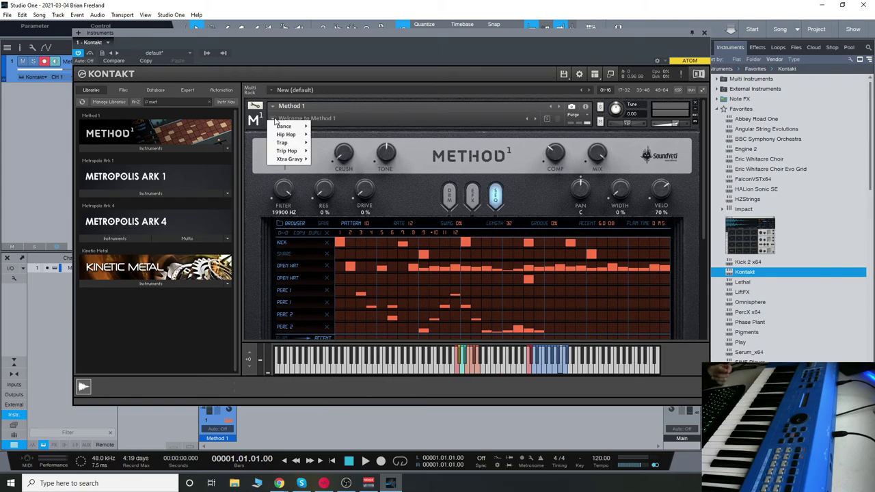
mouse_move(287, 143)
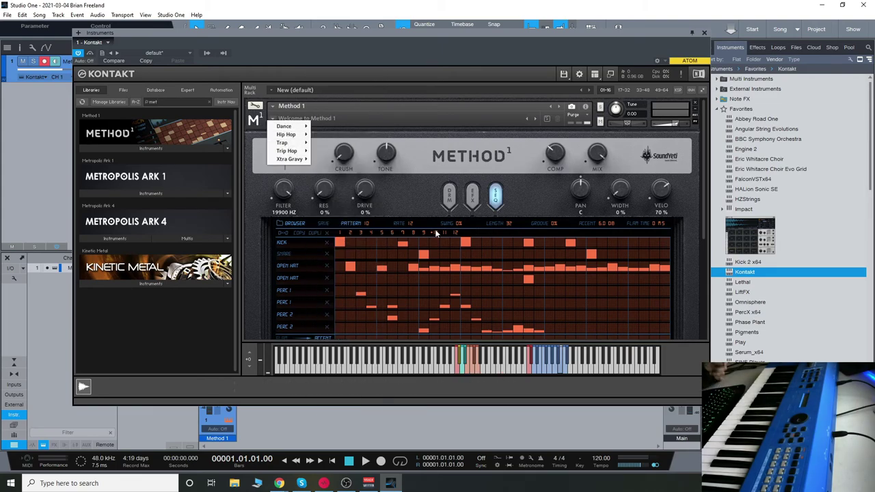
click(425, 192)
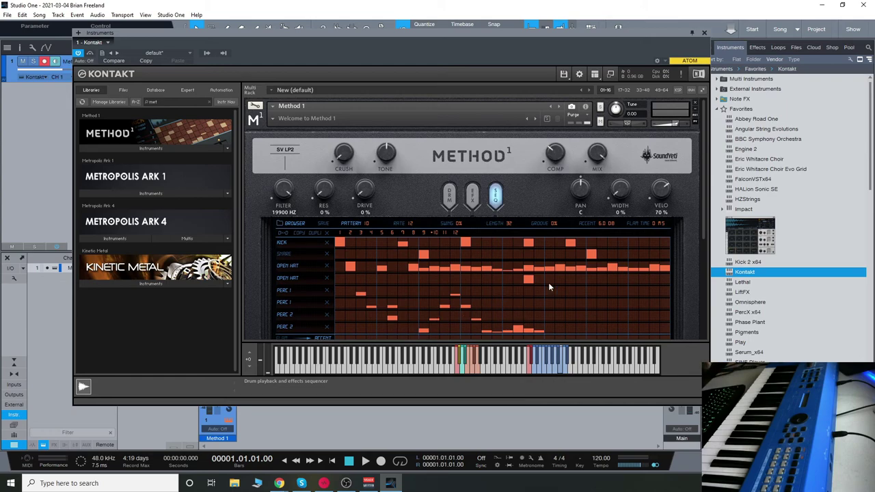
scroll(549, 287, down, 1)
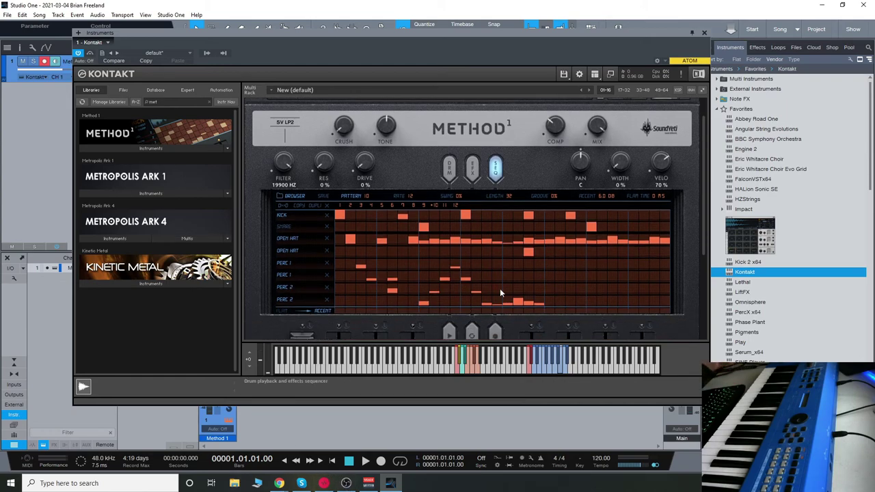
scroll(584, 277, down, 4)
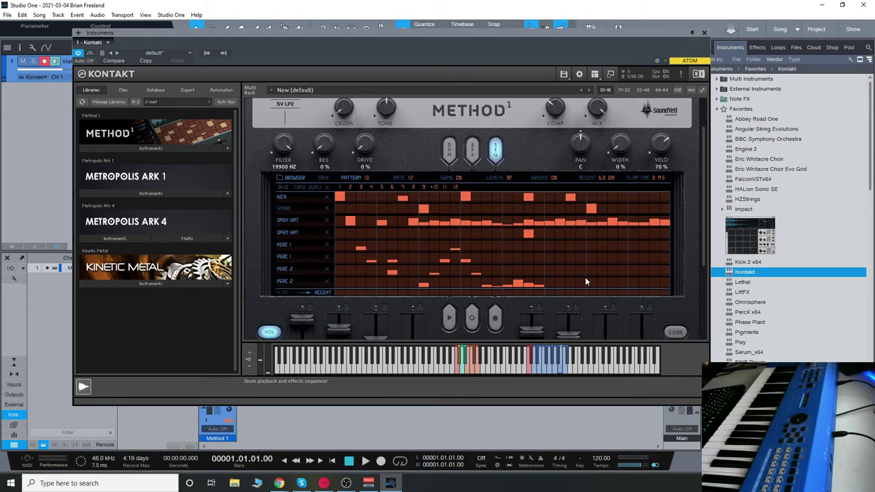
scroll(452, 255, down, 1)
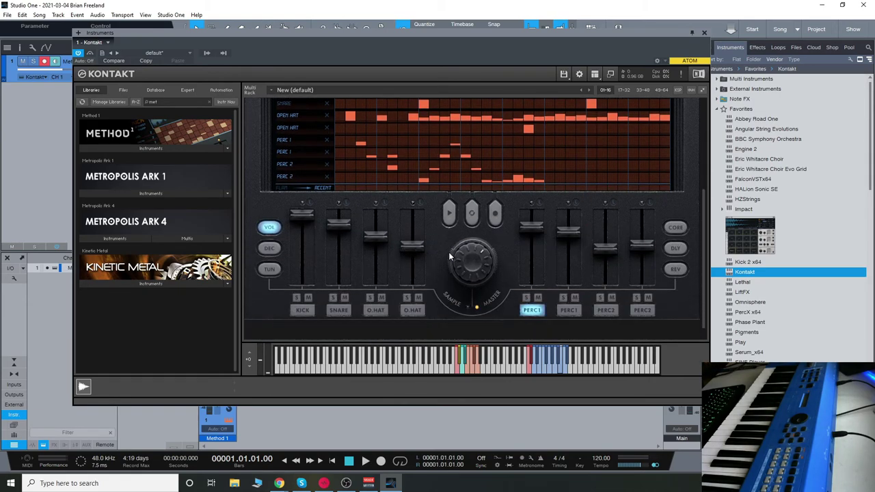
scroll(449, 252, up, 2)
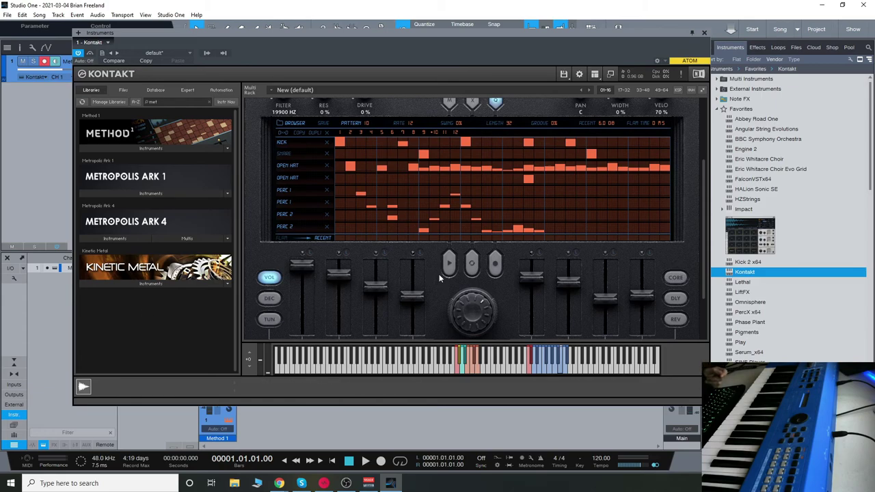
- Play the drum pattern and add hits on steps 3 and 15 of the second Open Hat row
click(449, 265)
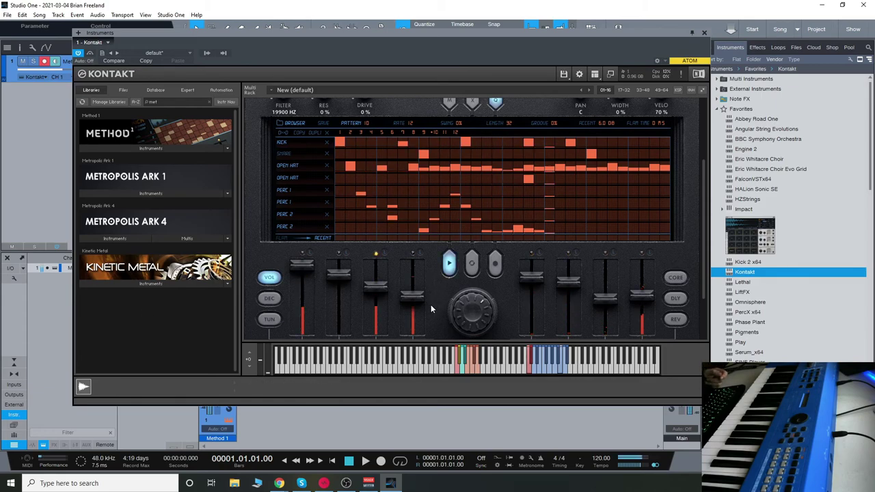
click(413, 192)
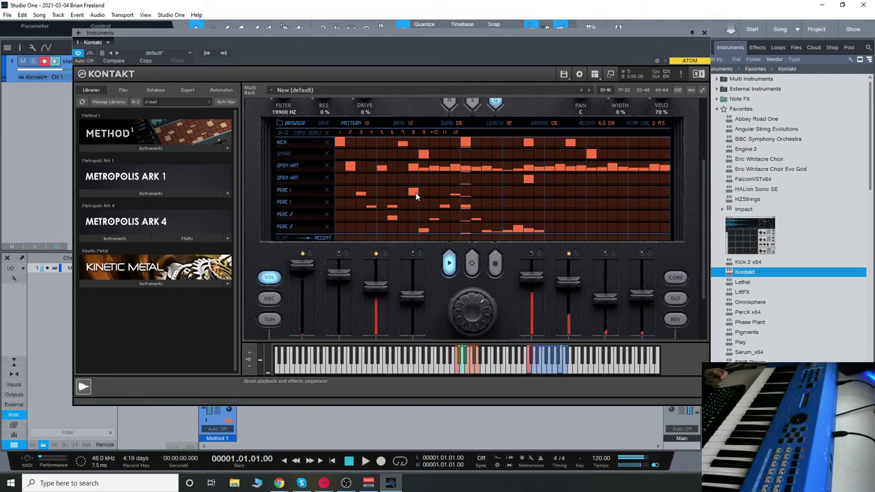
click(414, 193)
click(362, 179)
click(487, 180)
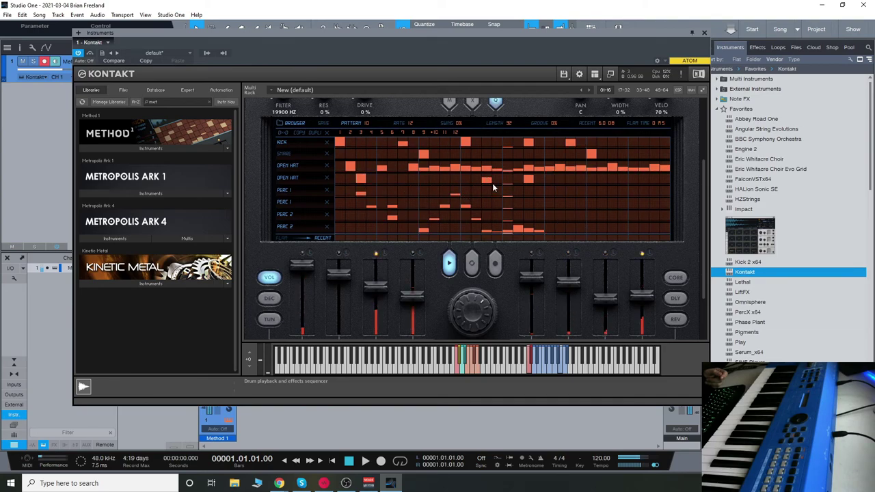
- Add hits in the later steps of the lower Perc 1 row and both Perc 2 rows, and stop the pattern
drag(555, 231, 575, 227)
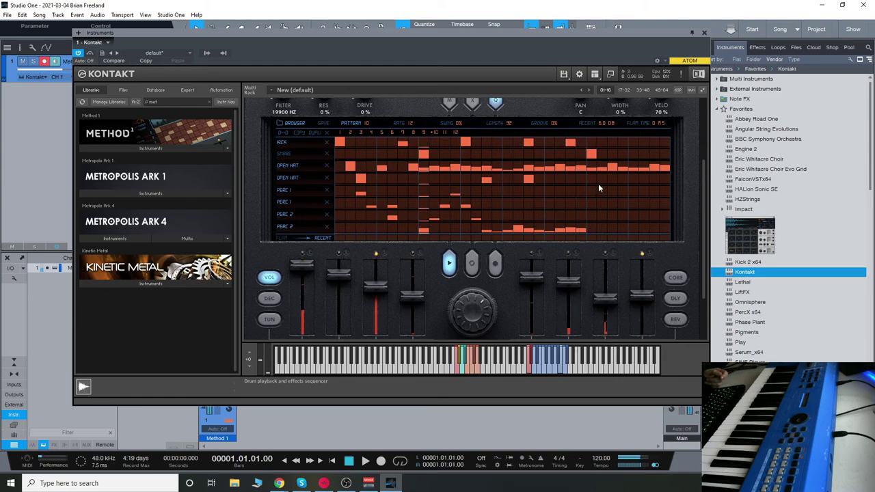
click(551, 203)
click(623, 217)
click(644, 229)
scroll(686, 216, down, 1)
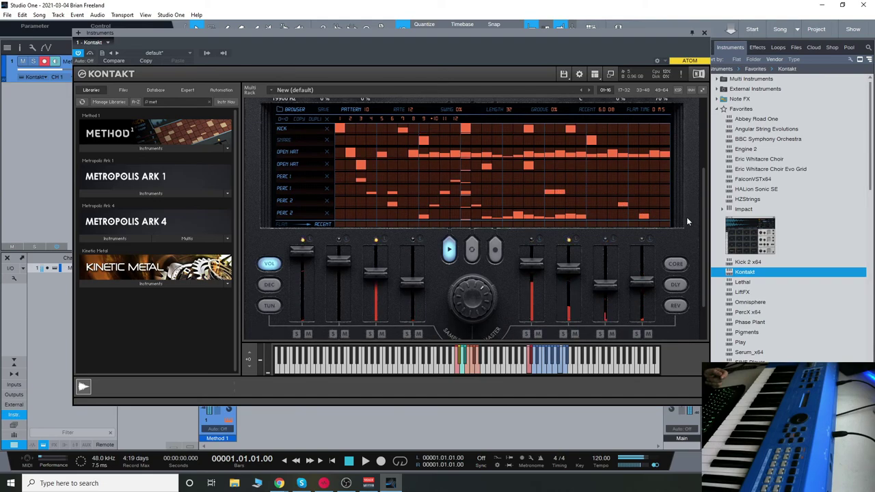
scroll(687, 219, up, 2)
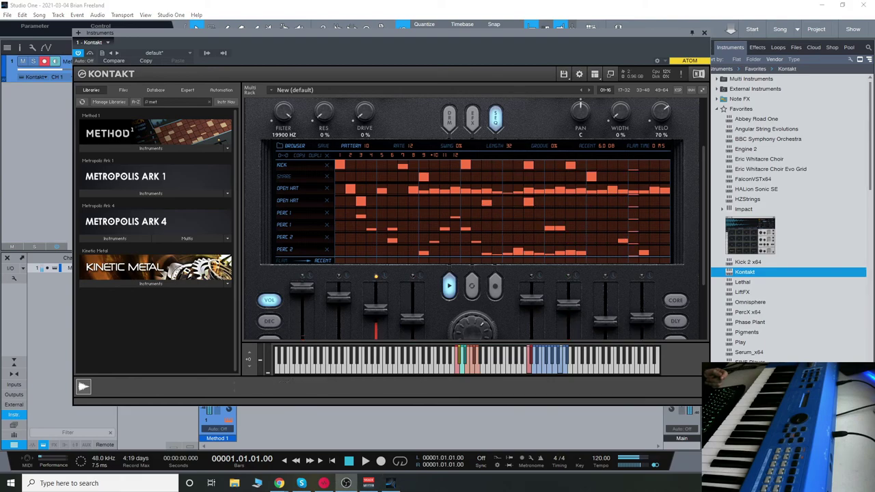
scroll(252, 197, up, 1)
scroll(253, 200, up, 1)
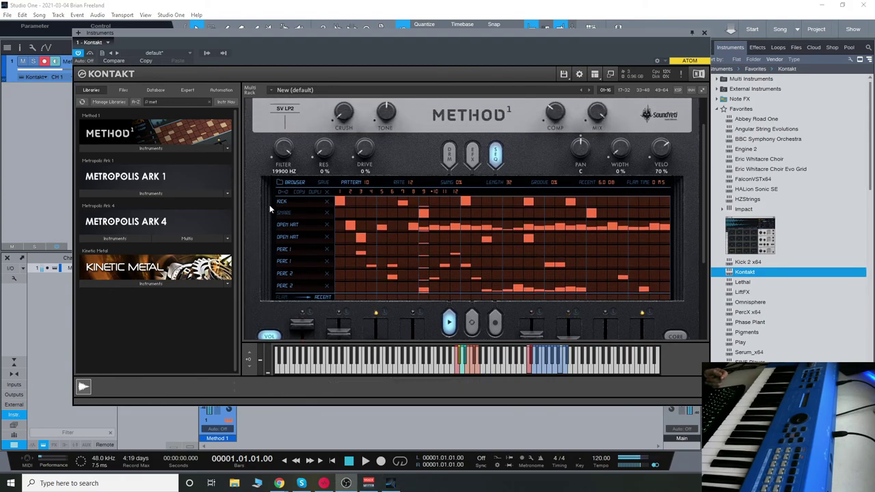
click(451, 326)
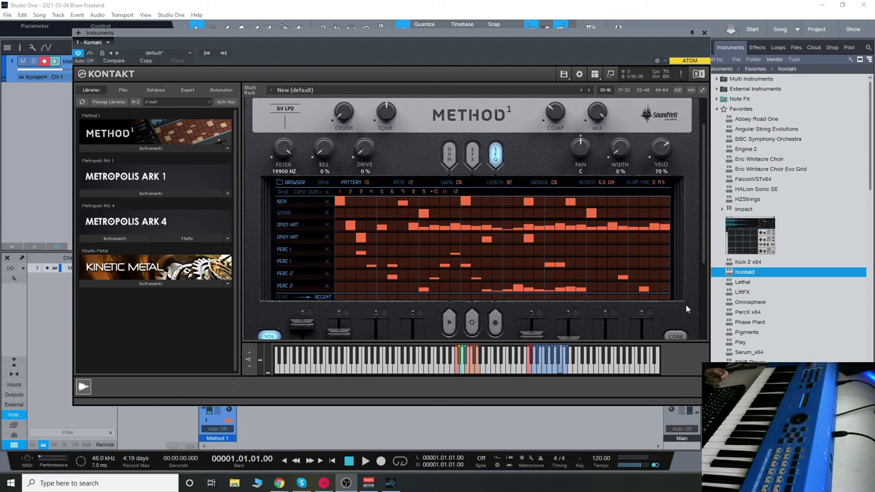
- Examine the effects sequencers of the Kick, Snare and both Open Hat channels one after another
scroll(456, 252, down, 1)
scroll(424, 264, down, 5)
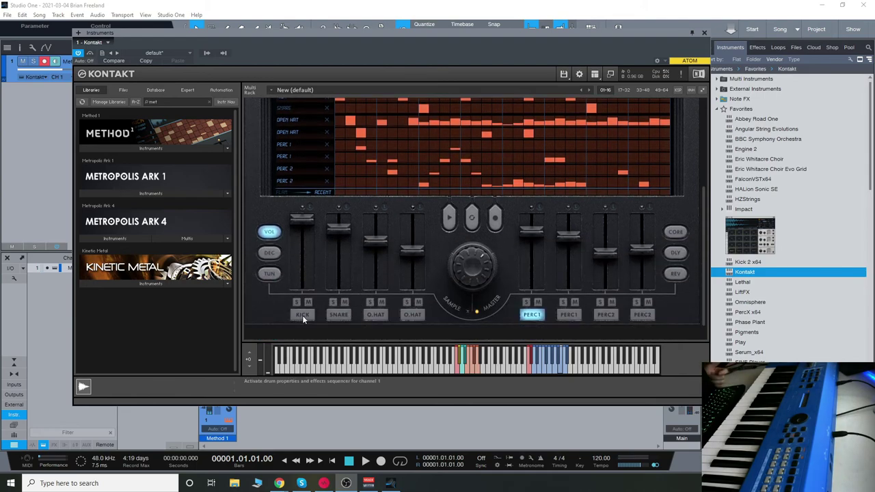
click(302, 315)
click(338, 316)
click(375, 314)
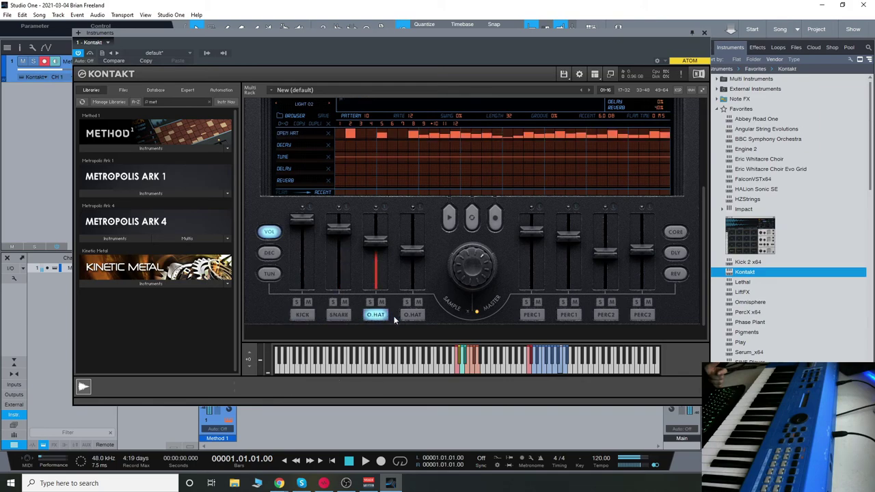
click(405, 316)
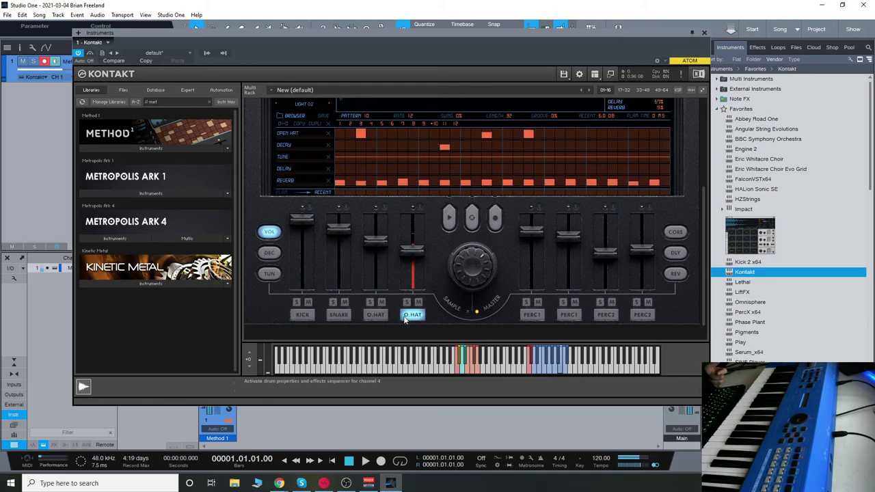
- Select the Kick channel, check the full drum sequencer page and return to the kick's drum properties
click(304, 315)
scroll(388, 238, up, 1)
scroll(389, 238, up, 4)
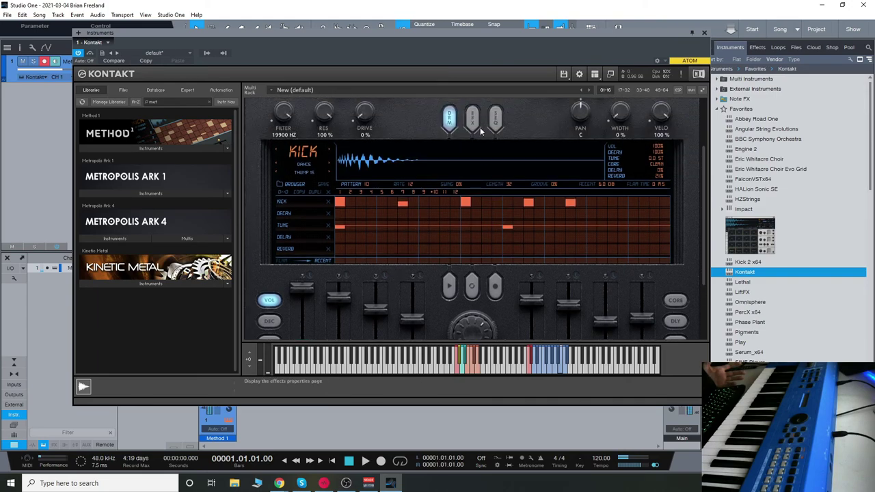
click(497, 120)
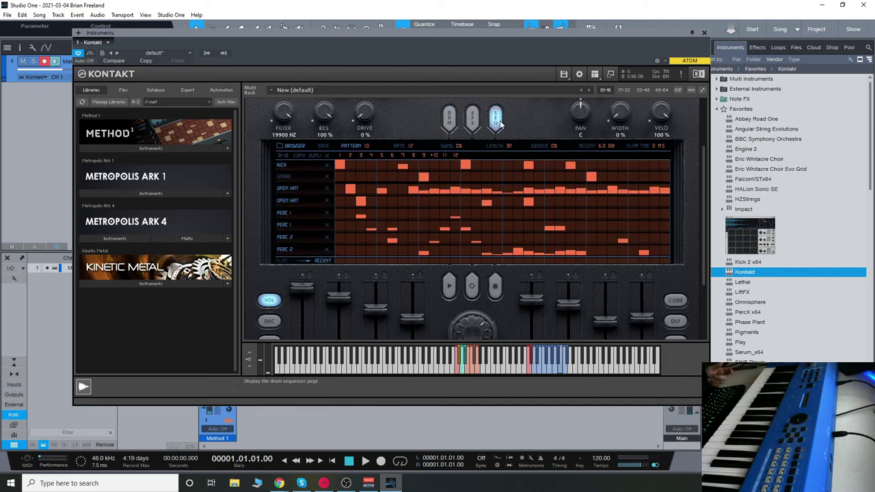
click(450, 120)
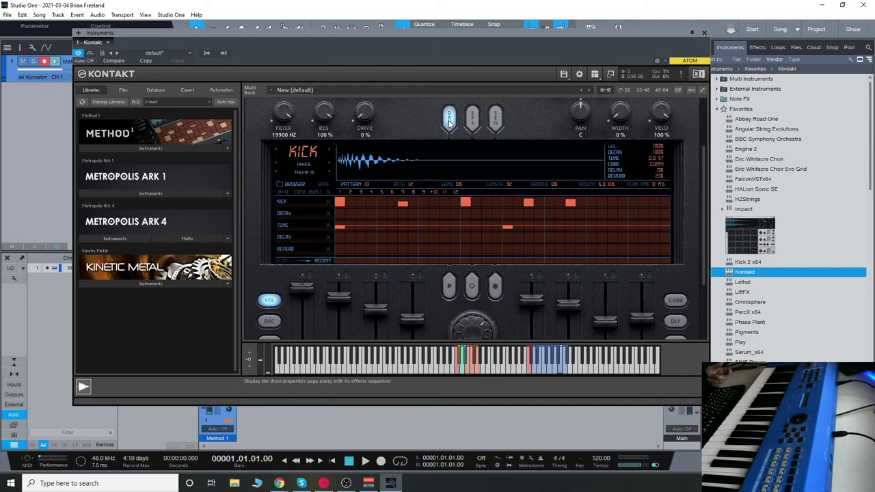
- Set the kick's sample category to Trap and choose the Thump 33 sample
click(309, 165)
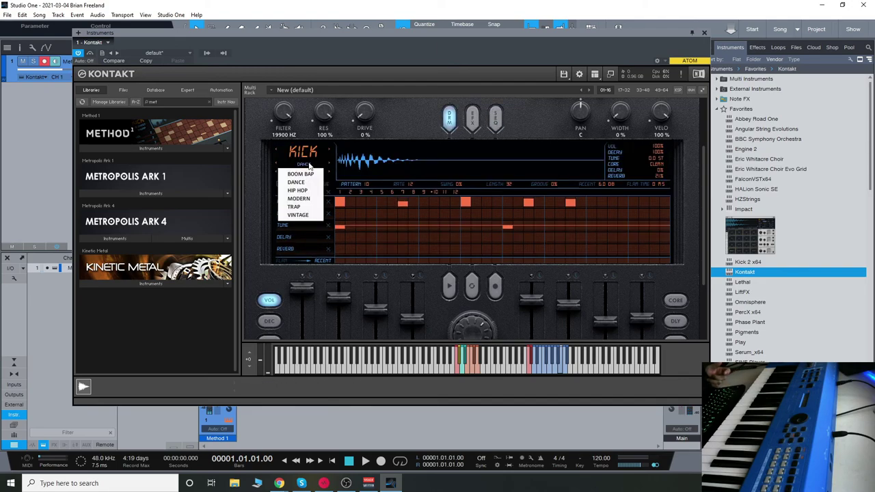
click(307, 216)
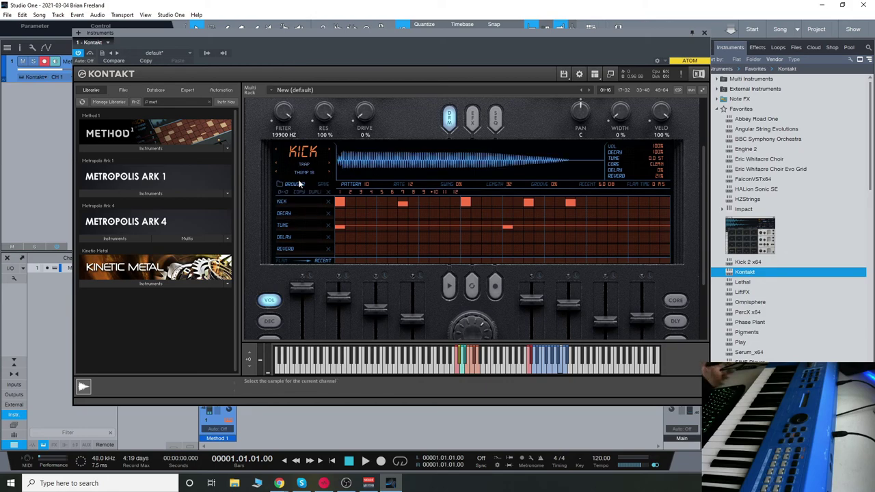
click(300, 177)
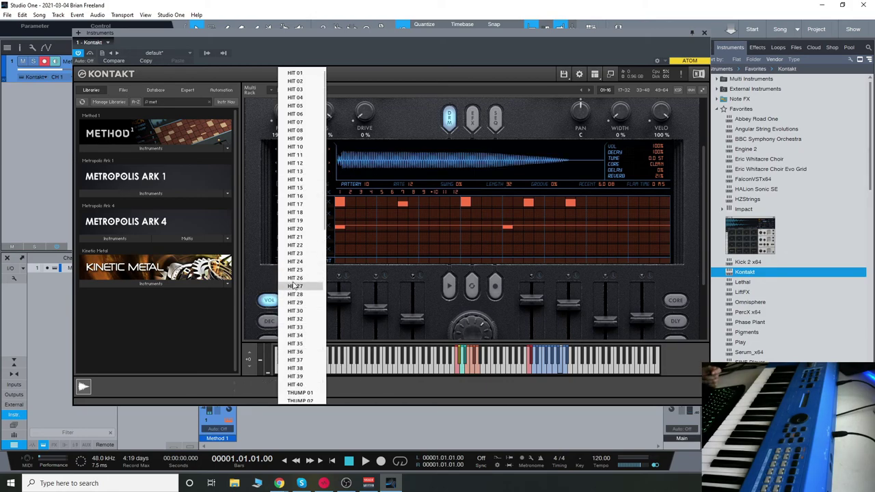
scroll(296, 287, down, 10)
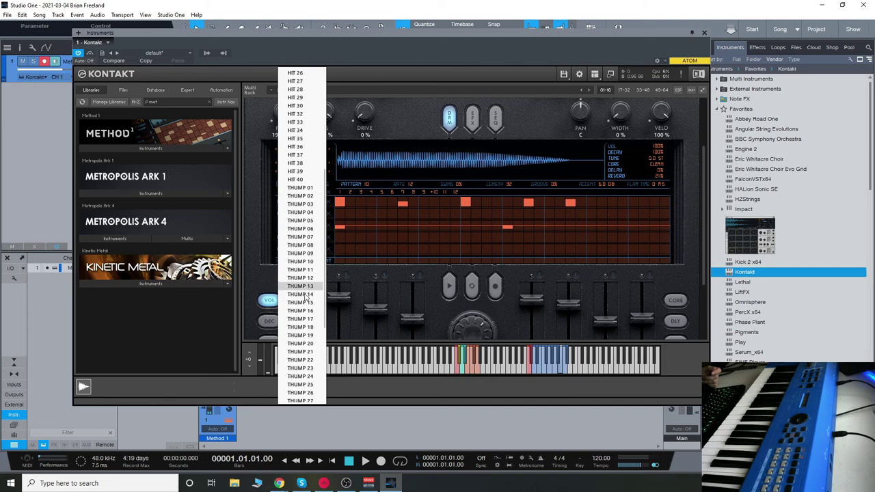
scroll(305, 299, down, 2)
click(302, 298)
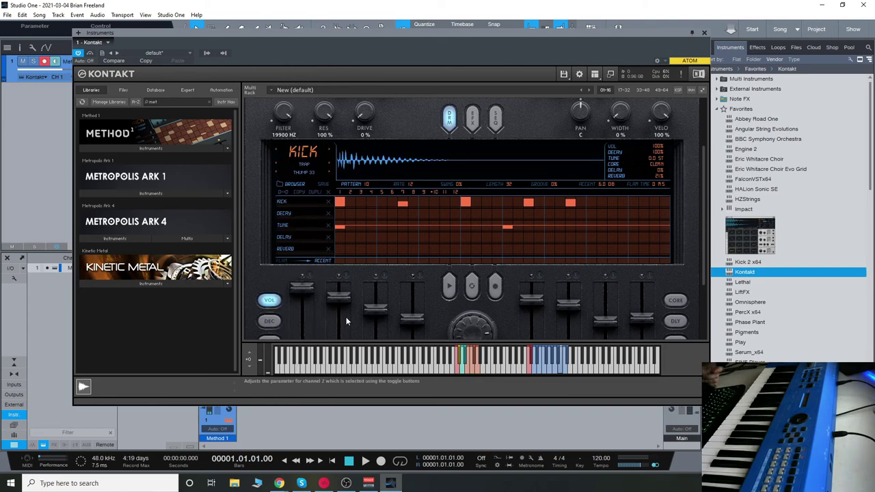
- Play the pattern and advance the kick through the Trap samples to Thump 37
click(449, 286)
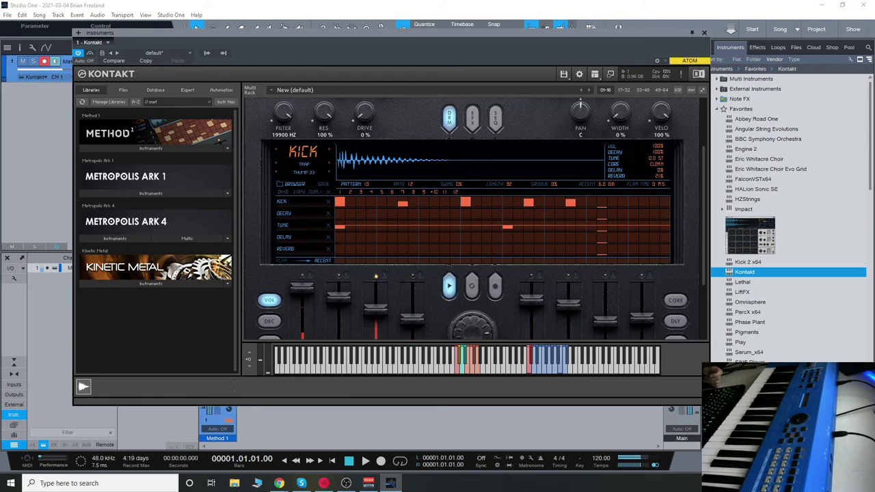
click(329, 170)
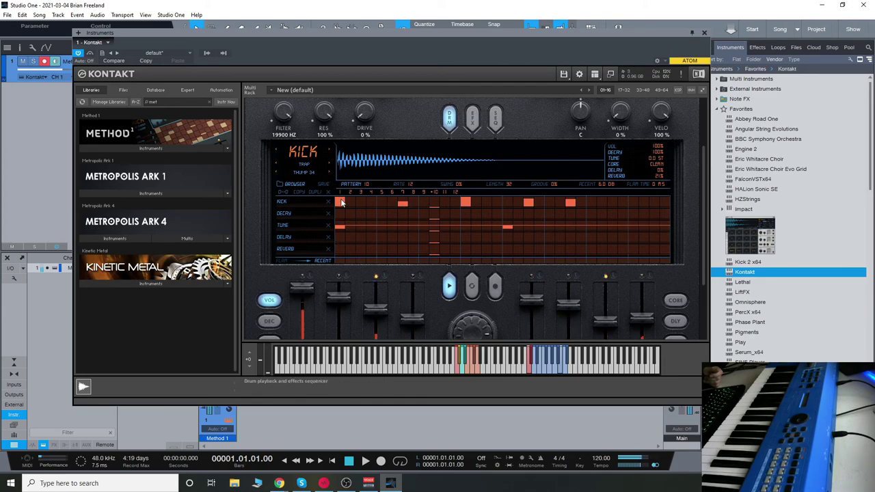
click(341, 203)
click(467, 203)
click(329, 171)
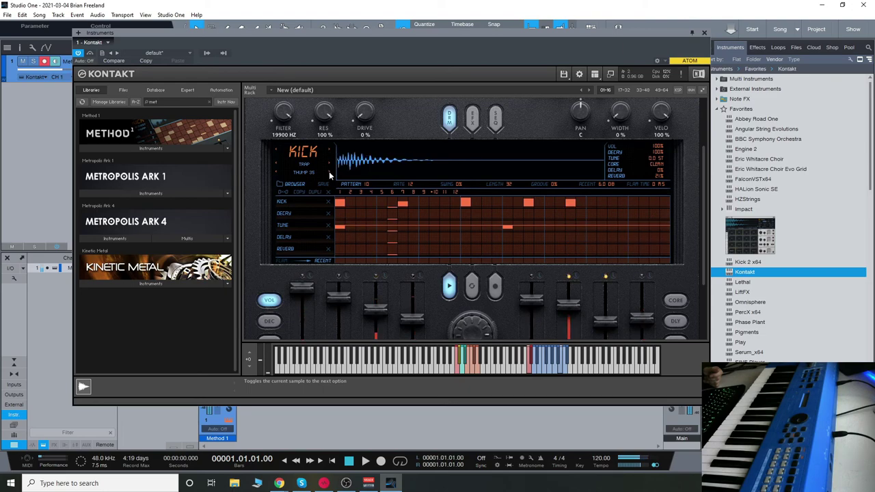
click(329, 171)
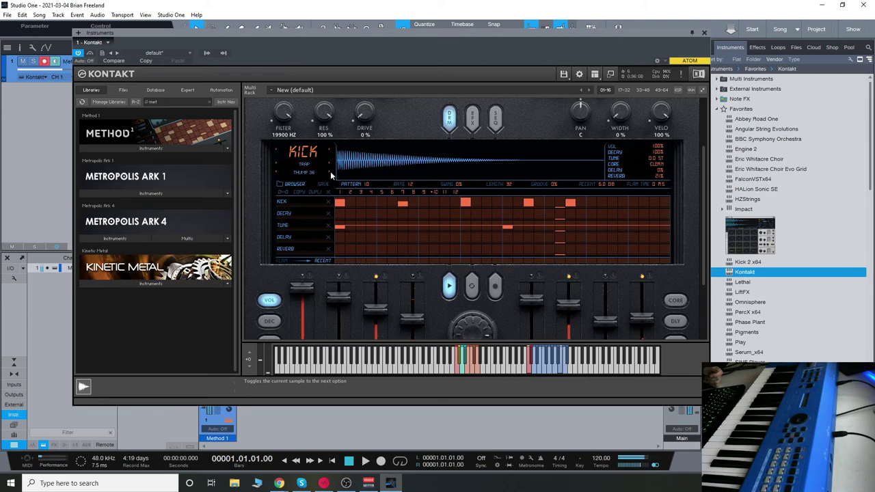
click(330, 171)
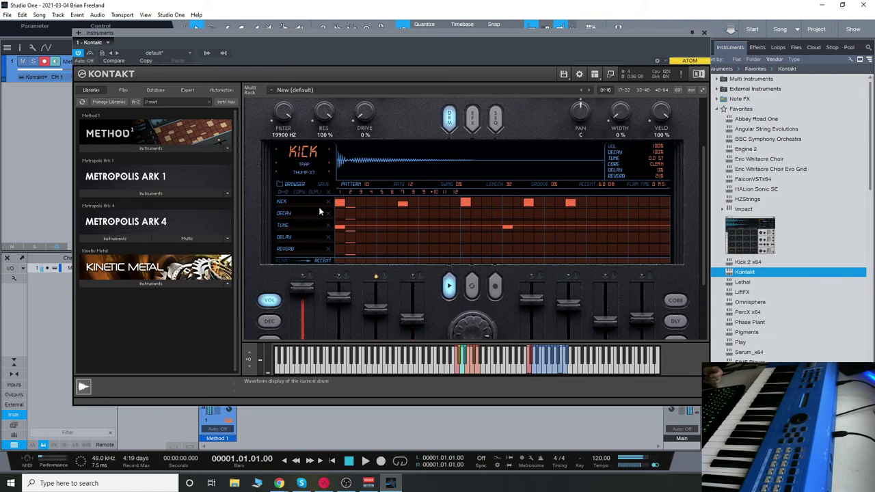
- Select the Snare channel and switch its sample category to Hip Hop
scroll(395, 316, down, 2)
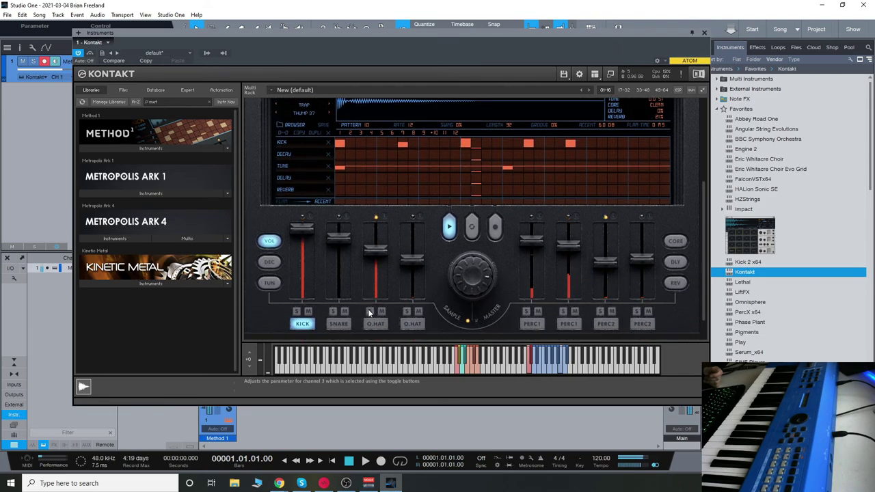
click(340, 324)
scroll(331, 260, up, 2)
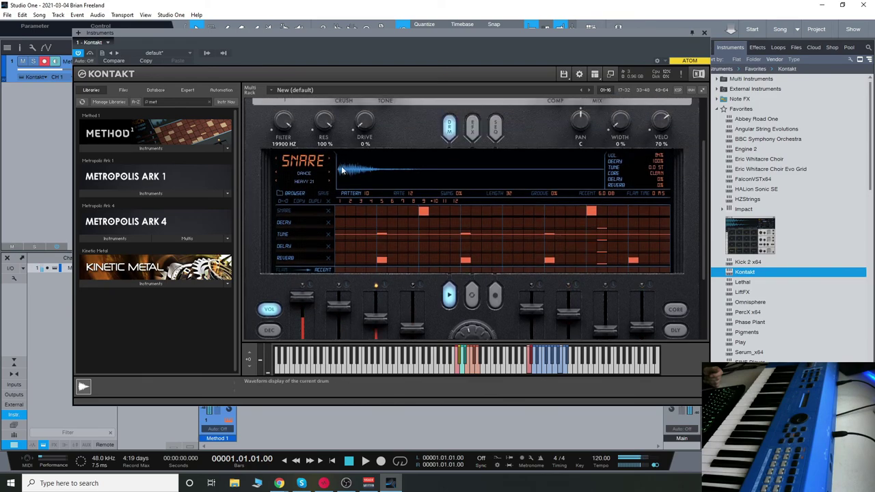
click(329, 181)
scroll(329, 180, down, 1)
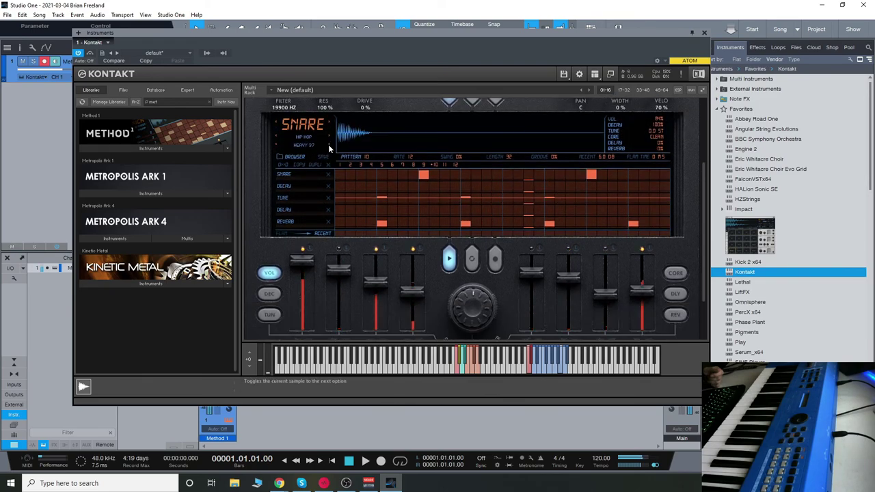
- Choose the Smooth 15 sample for the snare and stop the sequencer after listening to it
click(313, 143)
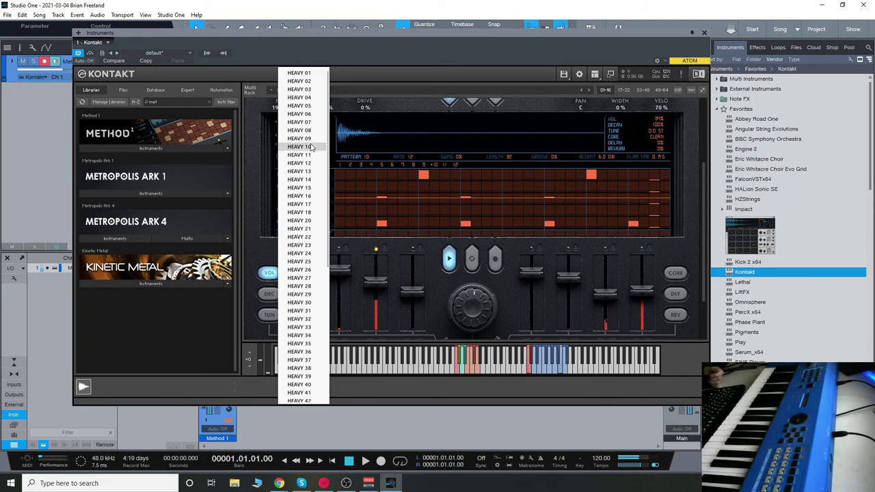
scroll(294, 369, down, 3)
click(304, 377)
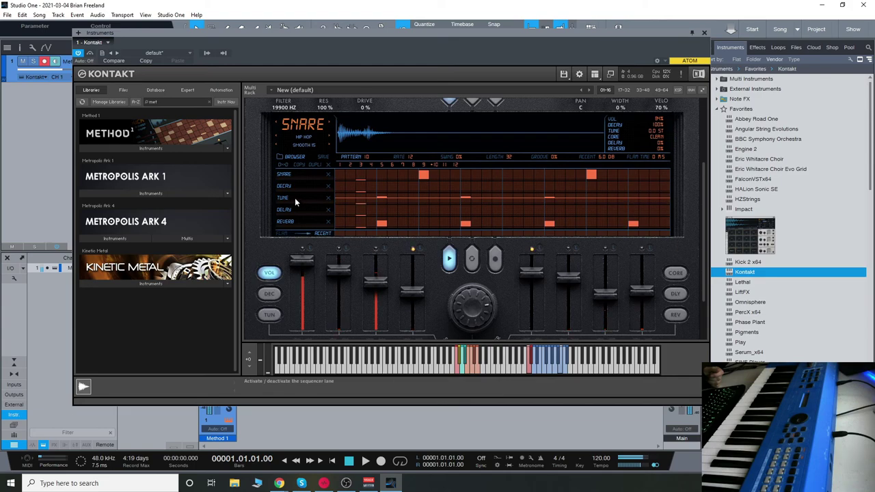
scroll(504, 303, down, 2)
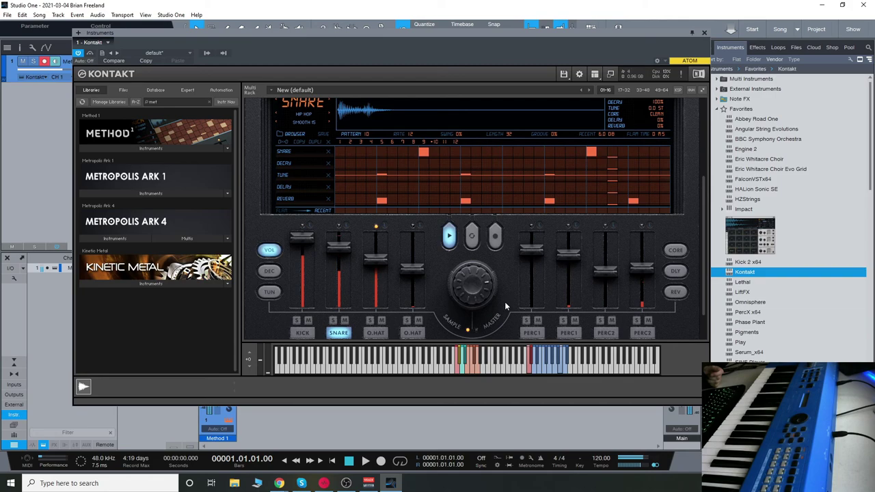
click(449, 237)
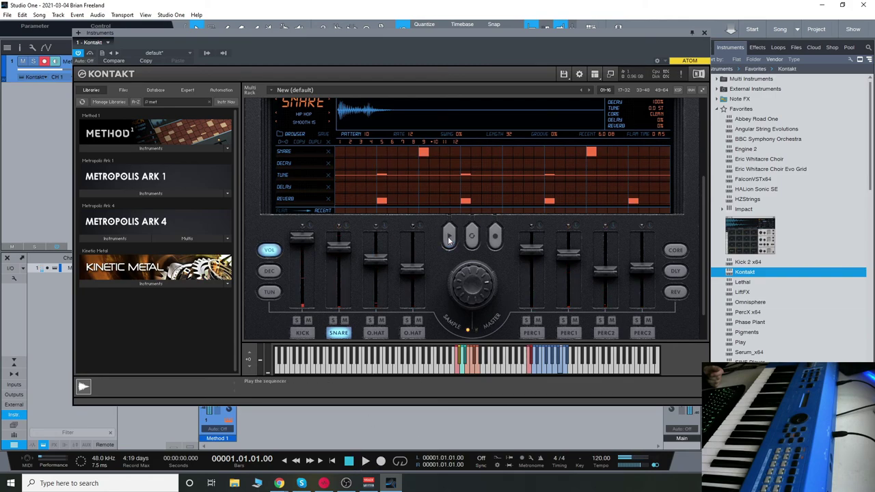
scroll(464, 247, up, 5)
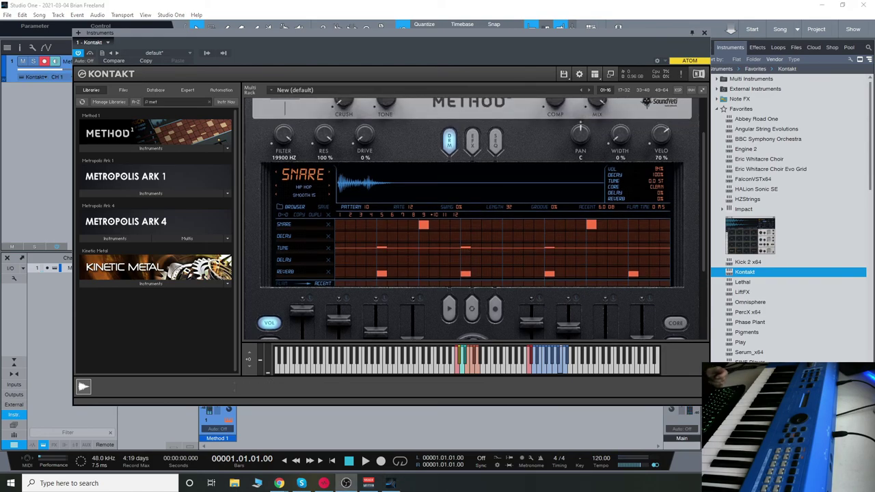
scroll(400, 177, up, 4)
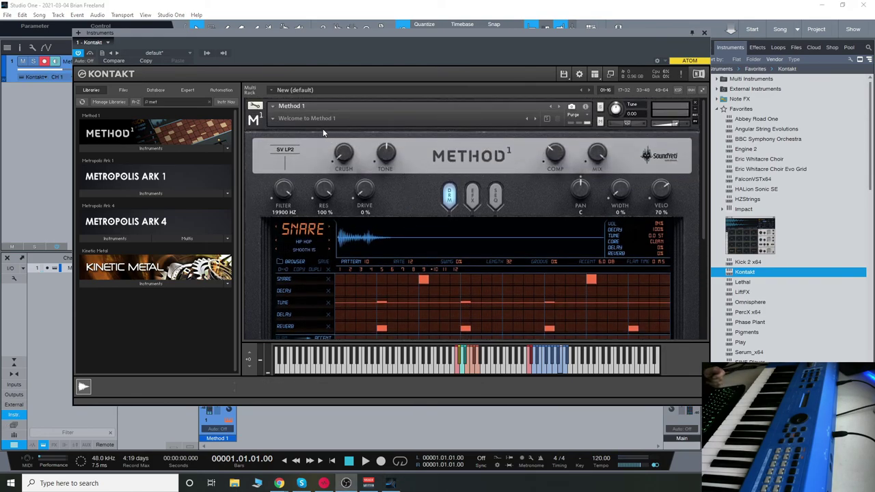
drag(326, 33, 354, 32)
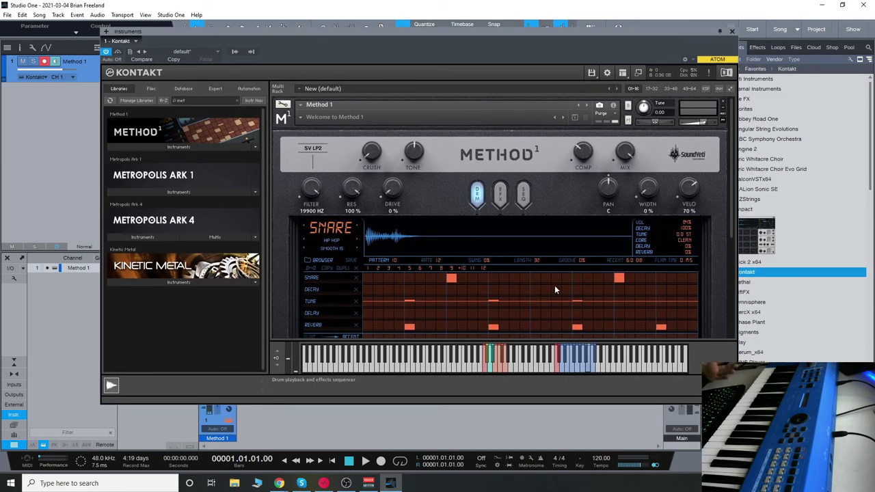
drag(487, 34, 547, 35)
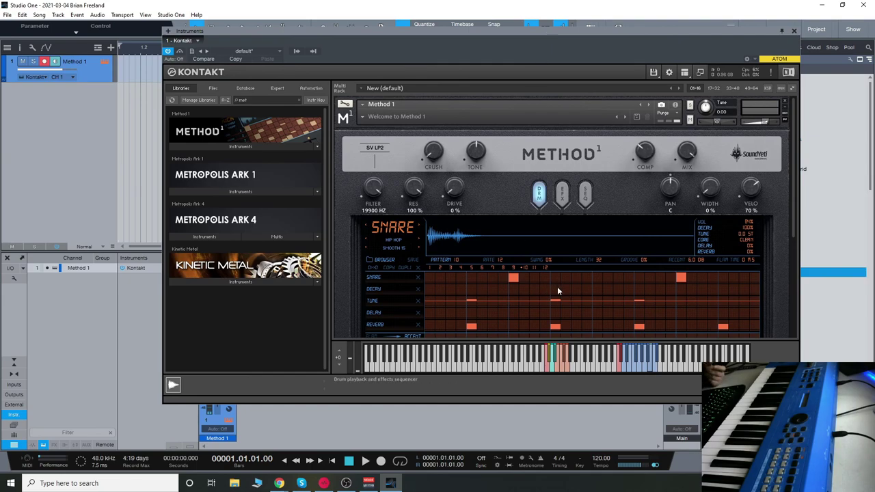
drag(340, 33, 296, 32)
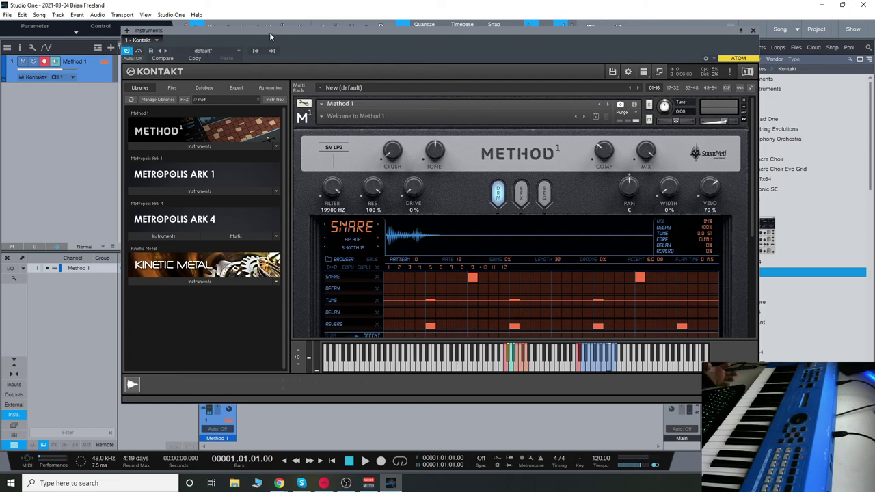
drag(269, 34, 311, 38)
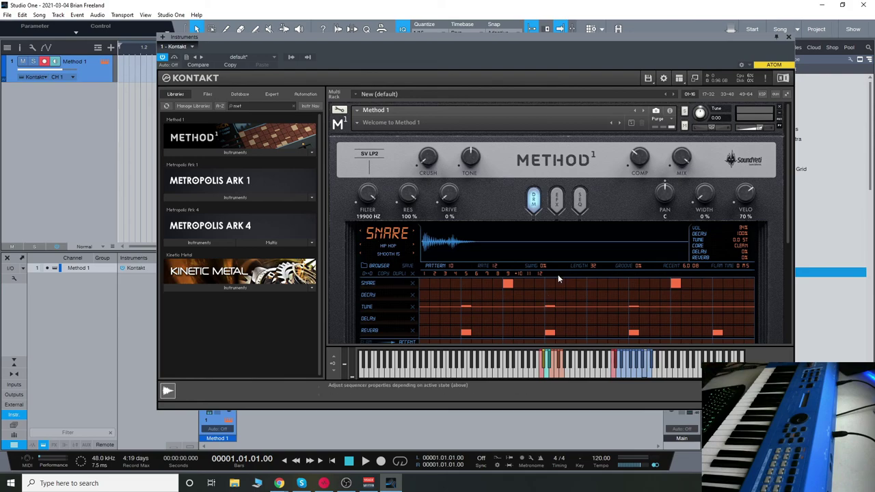
drag(330, 51, 240, 38)
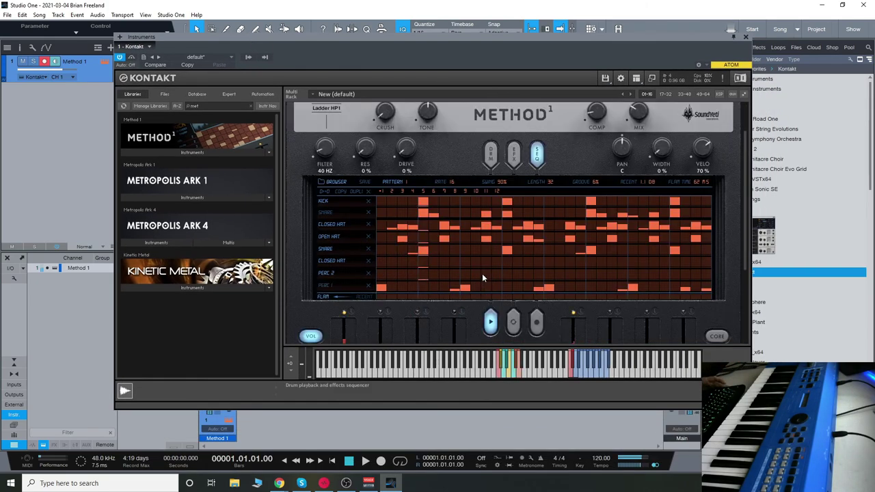
- Load the Hip Hop preset Bridge and draw extra hits across steps 17 to 20 of the second Closed Hat lane
click(312, 127)
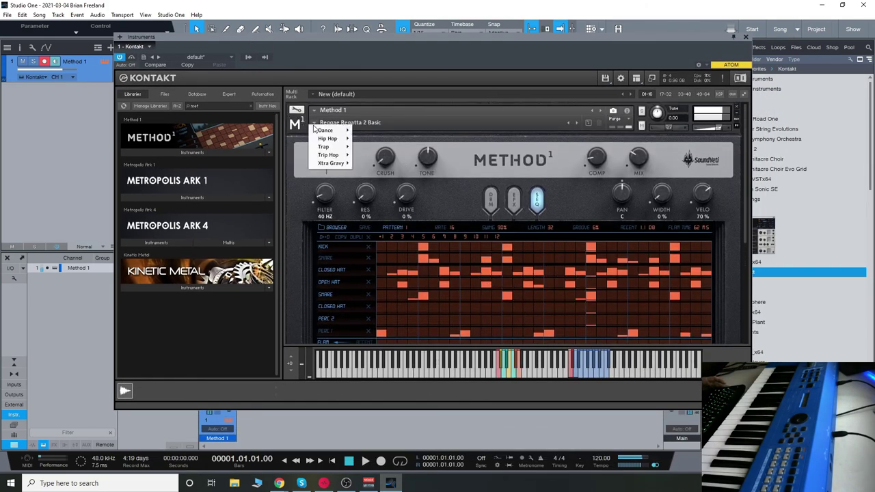
mouse_move(328, 138)
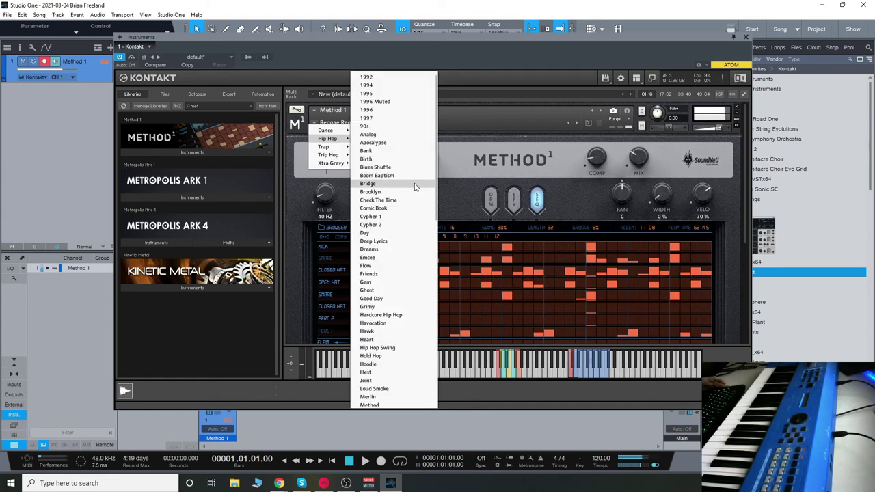
click(415, 184)
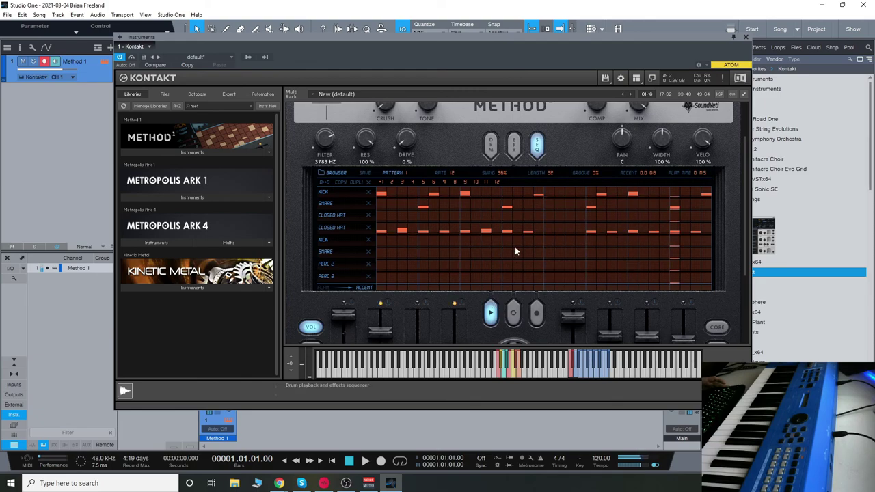
drag(548, 230, 577, 229)
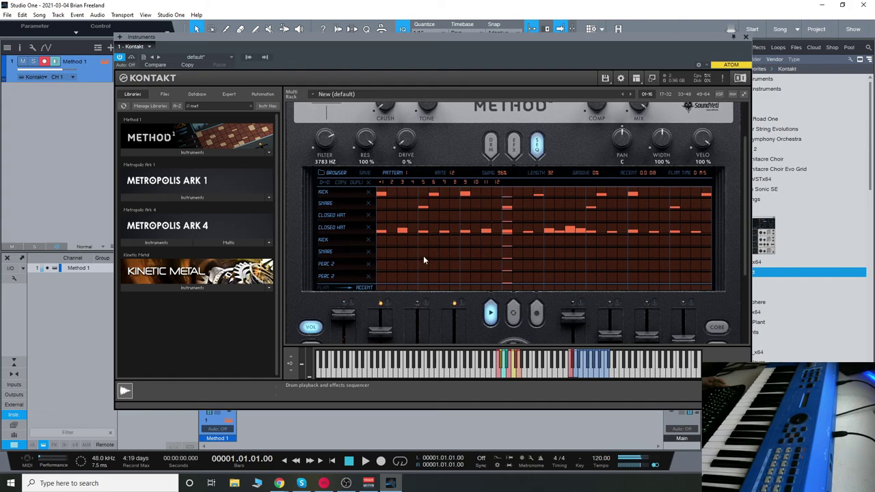
- Load the Trap preset Drill Emcee 1 and listen to its pattern
scroll(435, 255, up, 1)
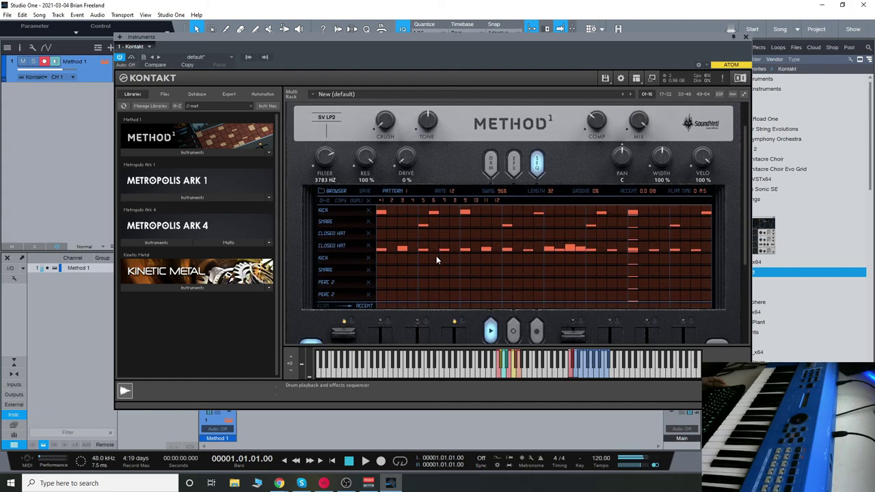
scroll(453, 260, up, 2)
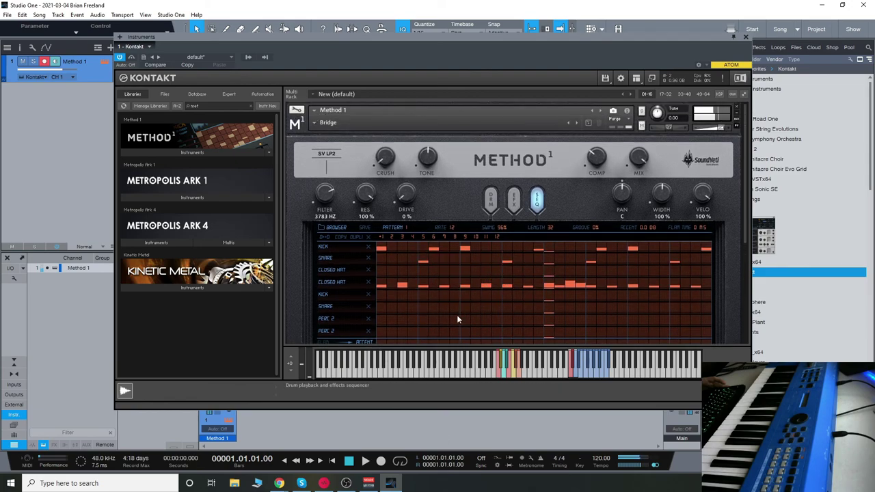
click(328, 122)
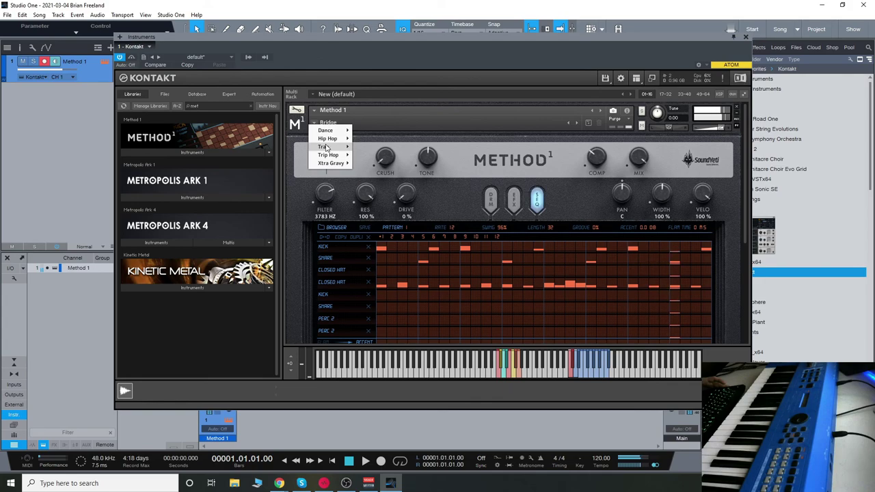
mouse_move(352, 152)
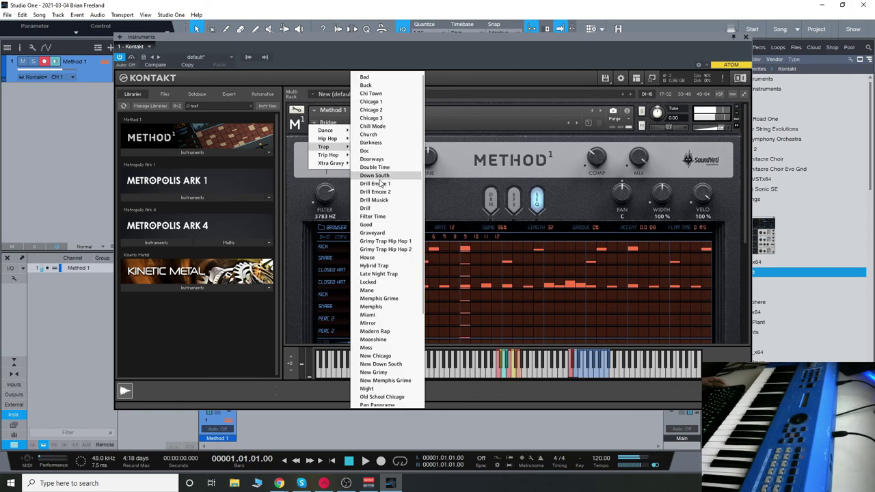
click(375, 175)
scroll(491, 316, down, 3)
click(491, 316)
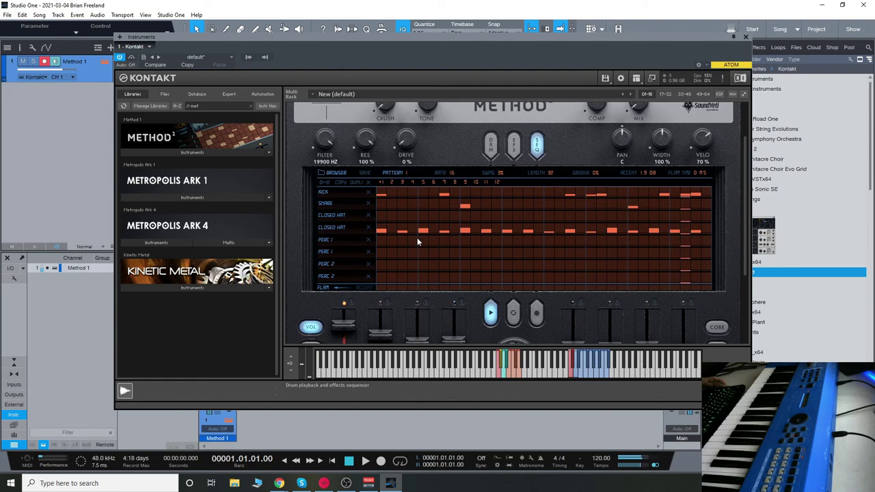
- Try a sequencer rate of 32, then set the rate back to 16
click(444, 173)
click(497, 182)
click(475, 182)
- Advance to the next preset, then load the Trap preset Memphis Grime and look over its pattern
scroll(444, 212, up, 2)
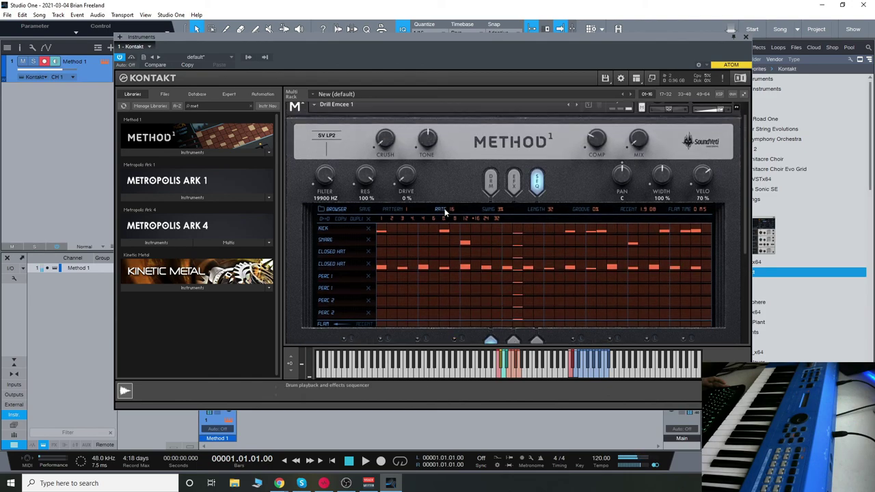
click(578, 122)
scroll(465, 274, up, 2)
click(314, 123)
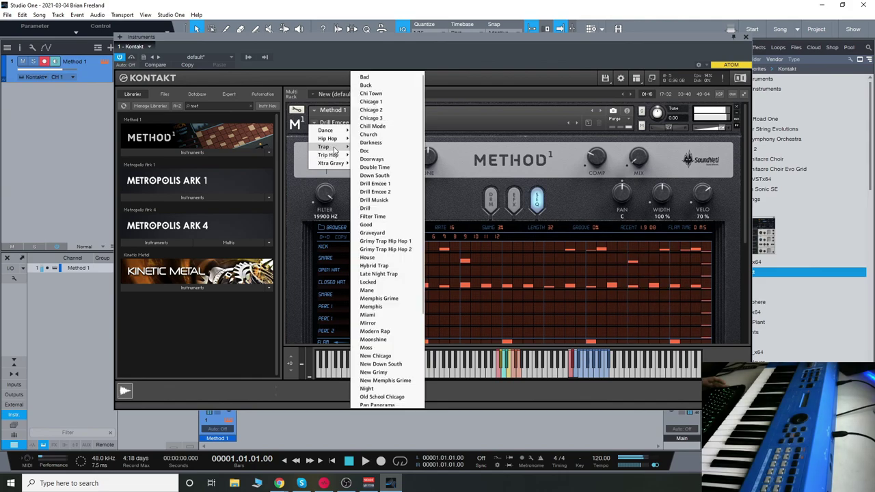
mouse_move(334, 150)
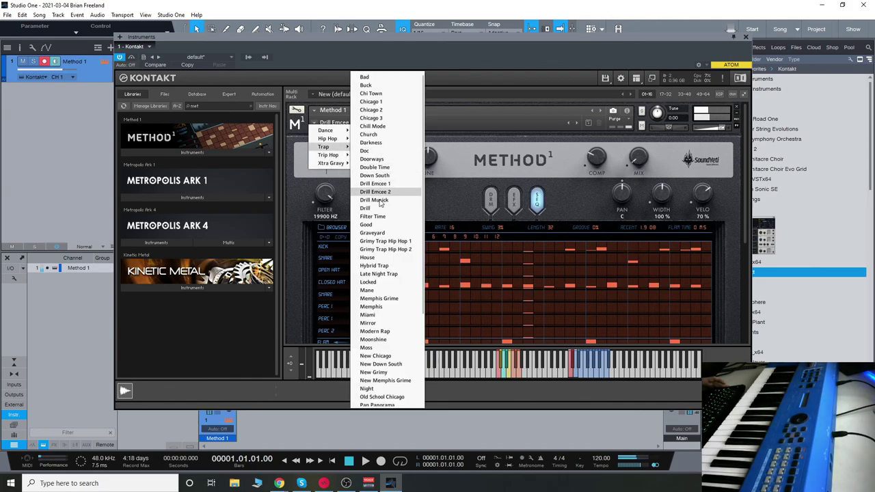
click(381, 299)
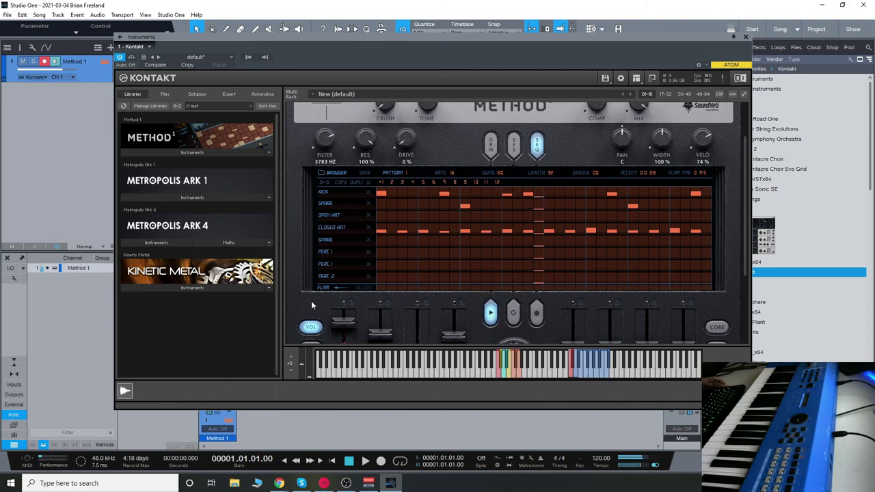
scroll(306, 305, down, 1)
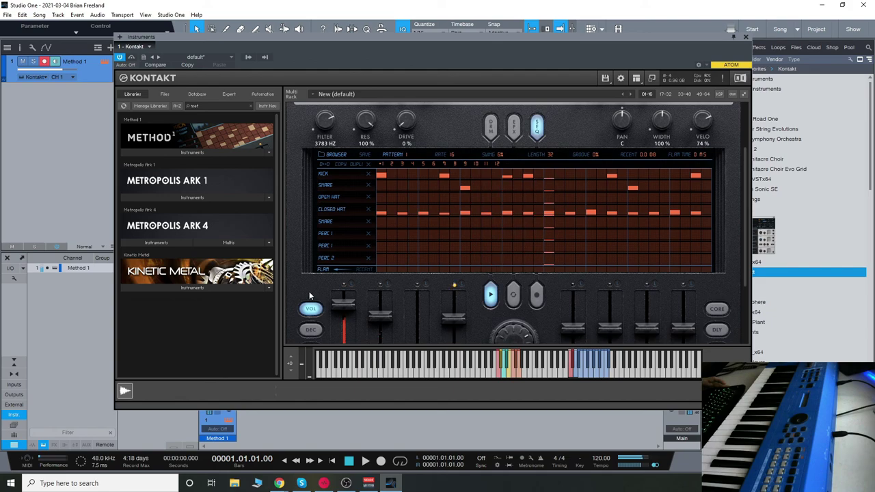
scroll(317, 283, up, 2)
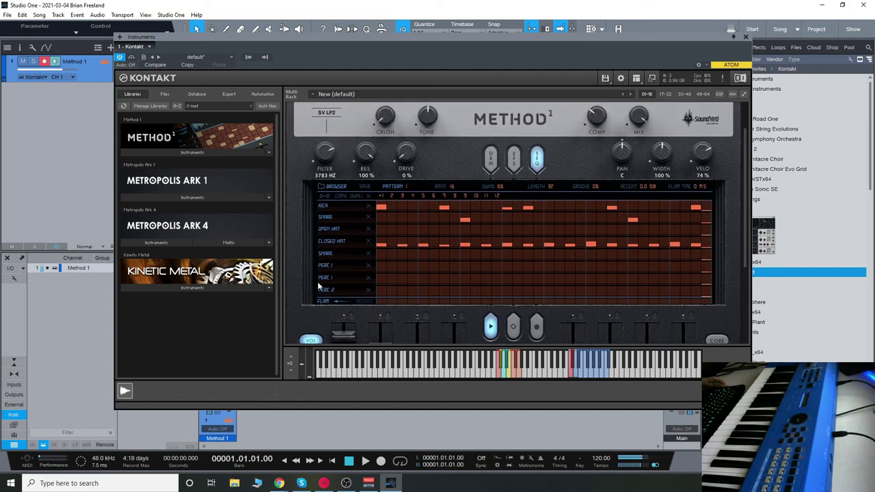
scroll(318, 286, up, 1)
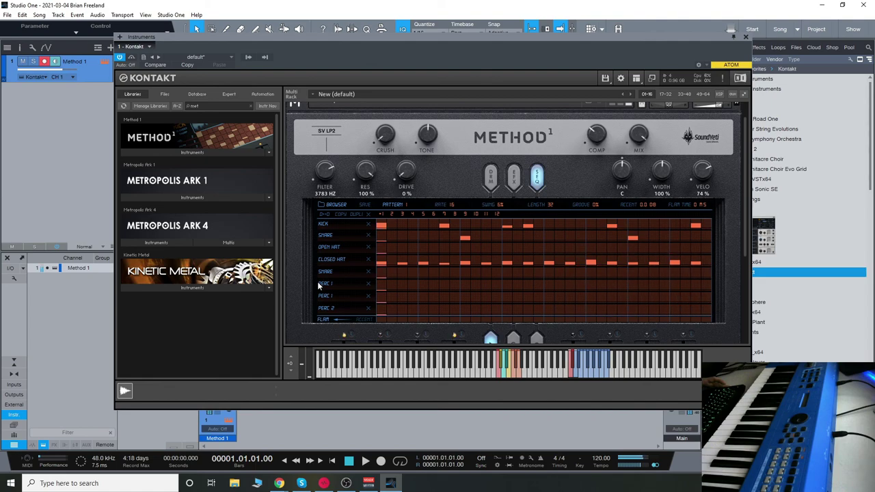
scroll(317, 282, up, 1)
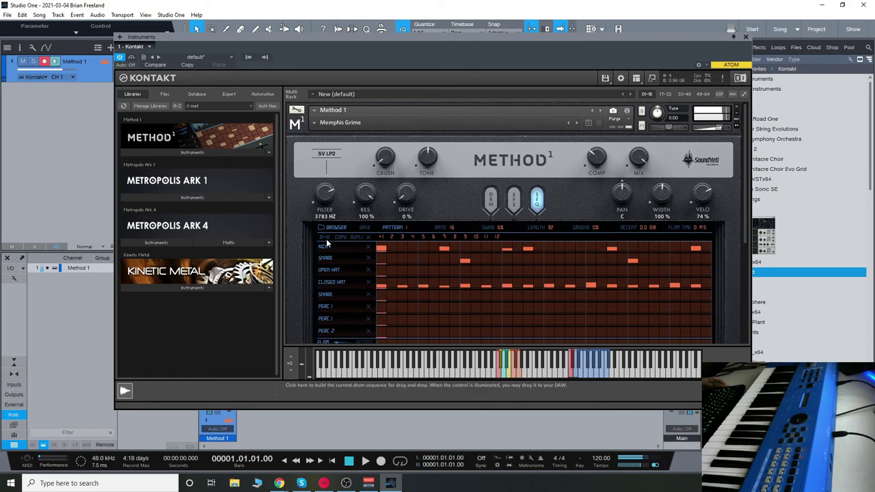
- Shift the instrument window to uncover the start of the Method 1 track and stop the sequencer
drag(444, 65, 482, 60)
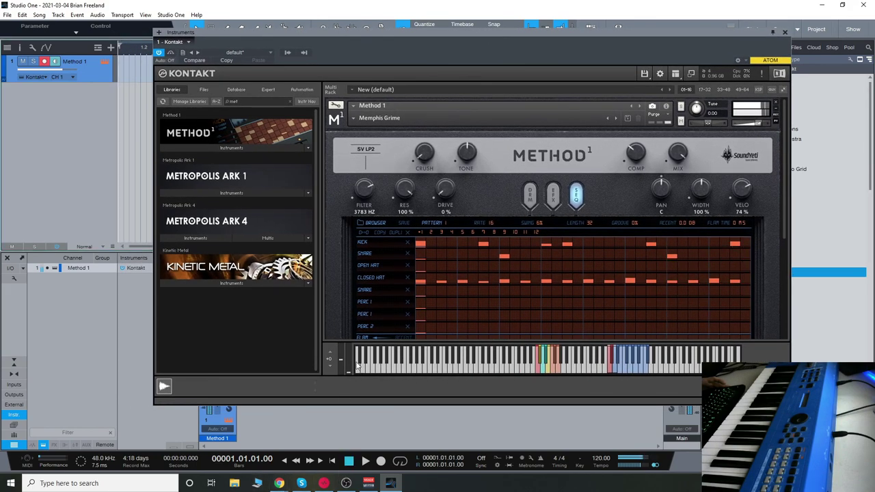
scroll(509, 309, down, 2)
click(529, 308)
scroll(519, 302, up, 2)
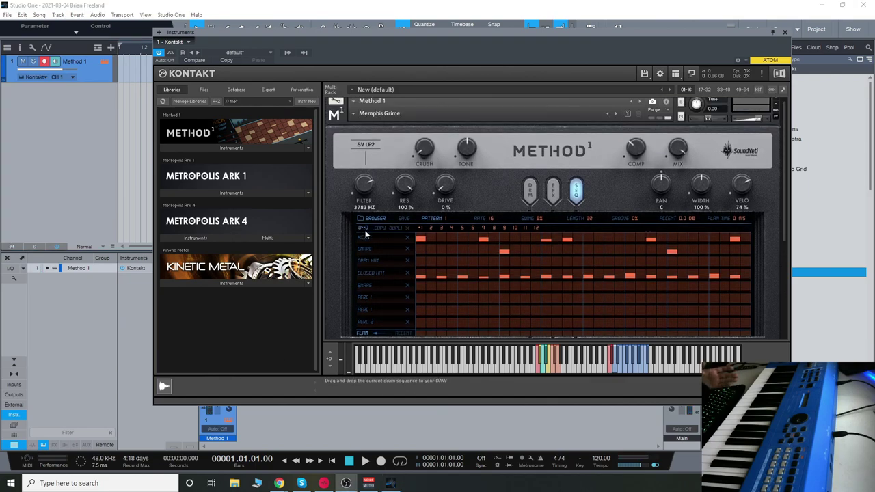
- Place the current drum sequence on the Method 1 track at bar 1 and play it back in the arrangement
drag(364, 233, 127, 67)
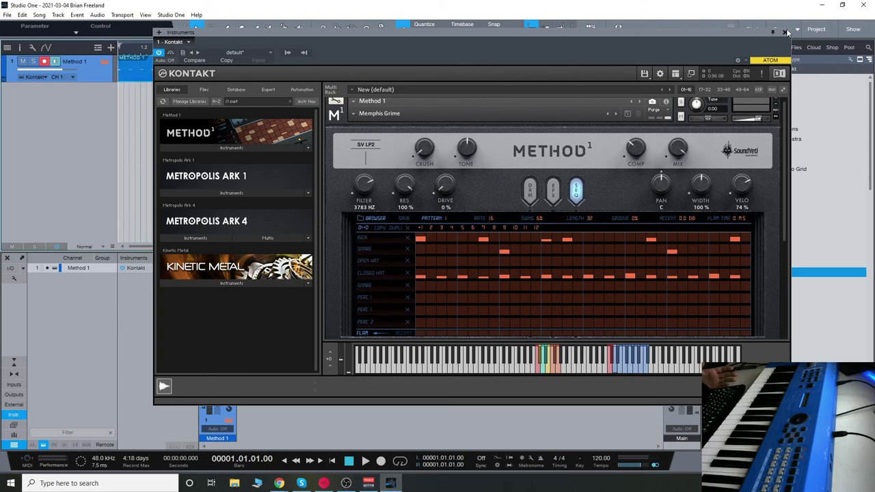
click(786, 33)
key(space)
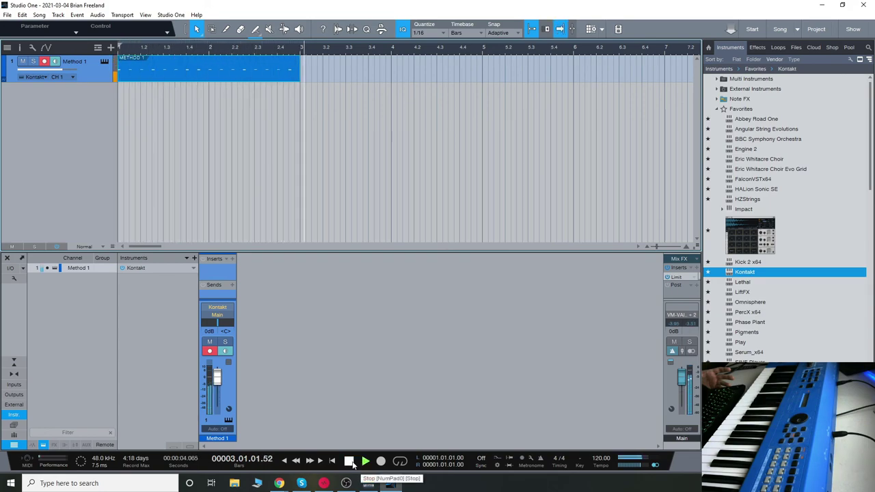
- Stop the arrangement playback and reopen the Kontakt instrument window, repositioning it over the arrangement
key(space)
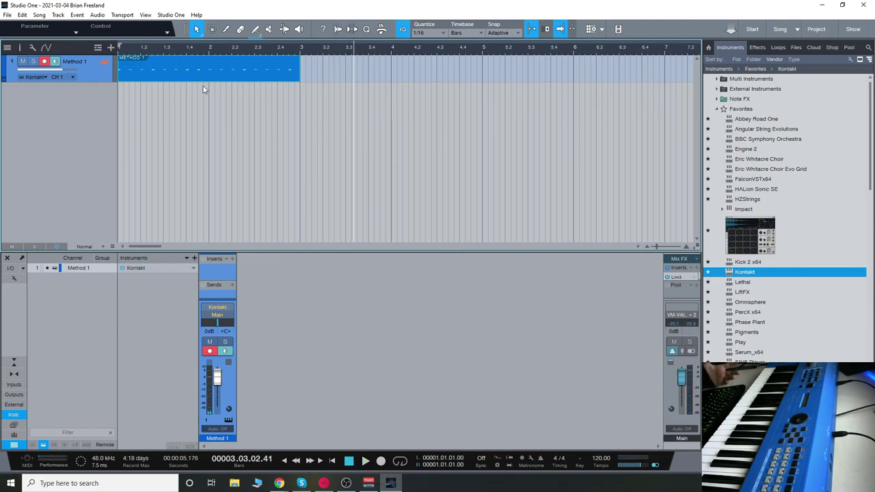
key(F11)
drag(489, 36, 436, 32)
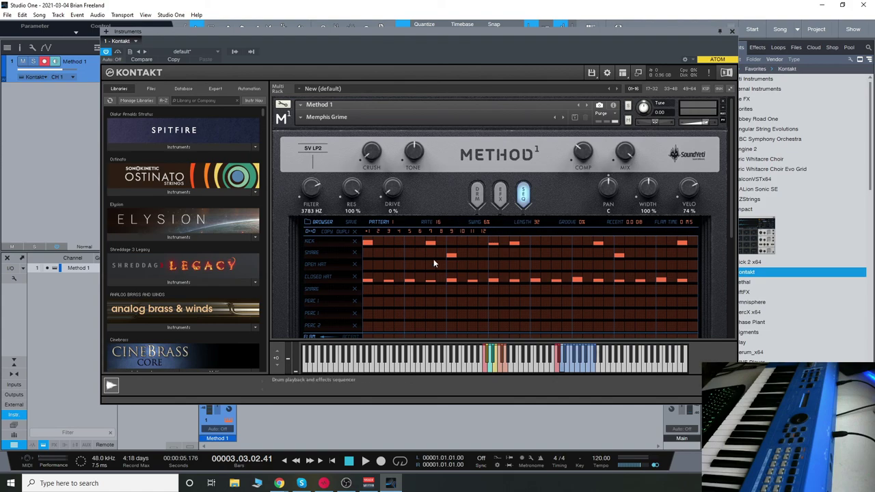
drag(345, 33, 360, 76)
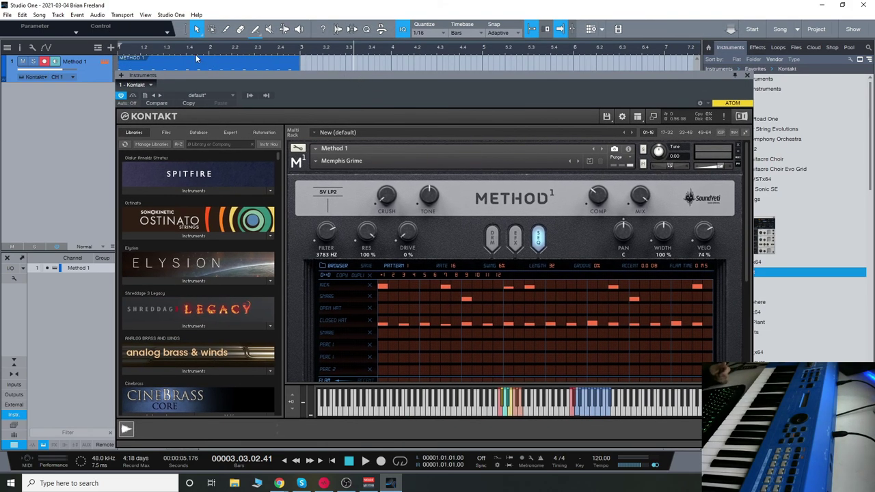
drag(265, 78, 243, 49)
- Look through the preset categories and the Xtra Gravy presets, then close the list without loading one
click(294, 131)
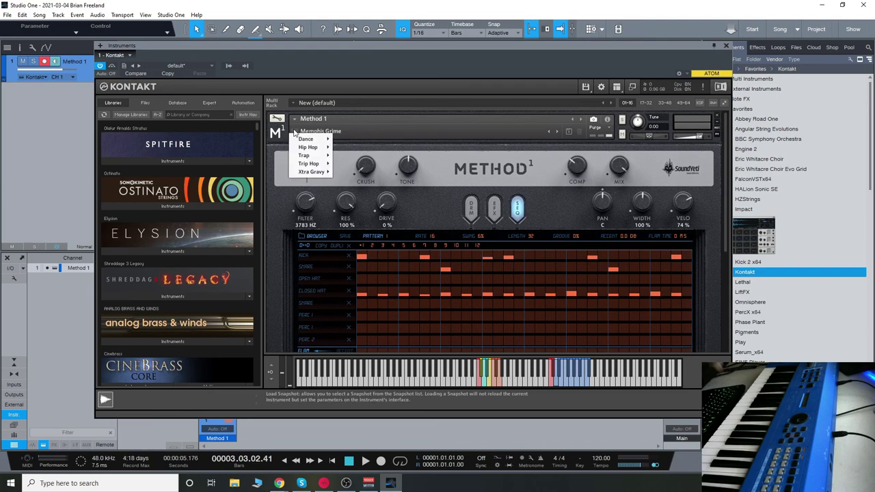
mouse_move(311, 172)
drag(462, 54, 448, 49)
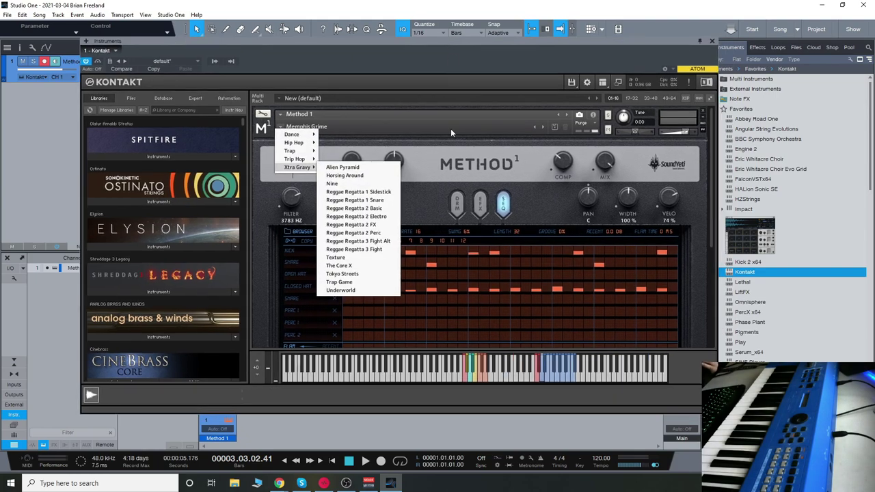
click(430, 216)
- Look over the sequencer grid and channel faders, then switch from the sequencer view to the kick's drum view
scroll(449, 297, down, 3)
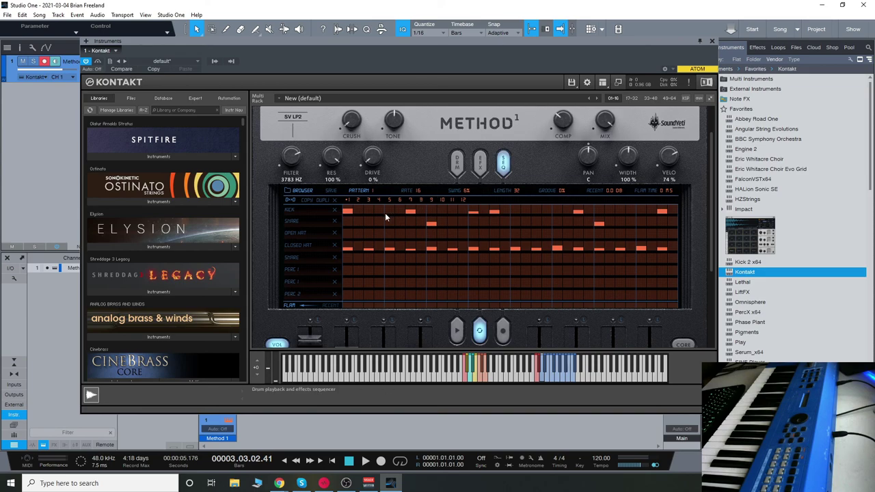
scroll(388, 241, down, 1)
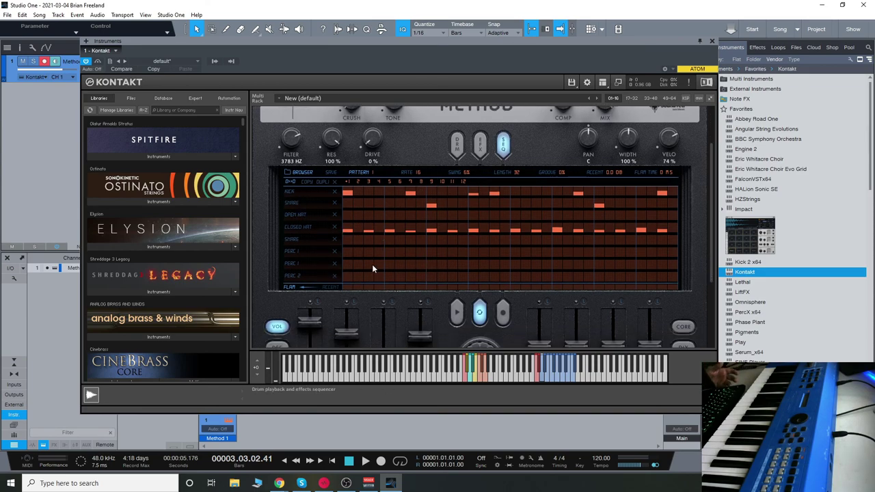
scroll(374, 246, down, 4)
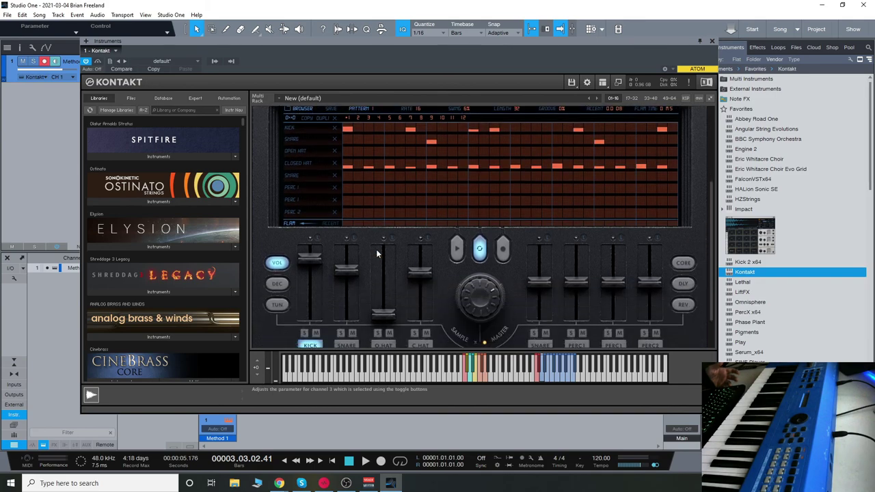
scroll(376, 249, up, 3)
click(482, 138)
click(457, 138)
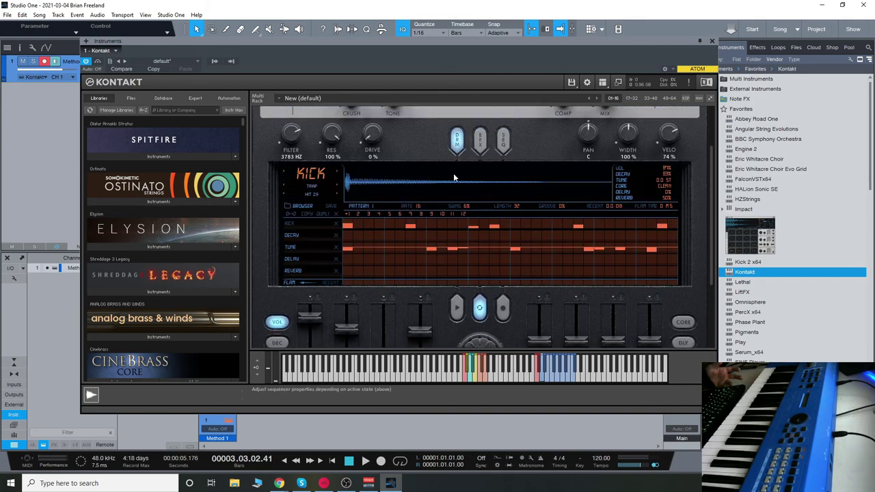
- Draw varied decay values across the kick's first eight sequencer steps and look over the drum view's controls
scroll(325, 244, down, 1)
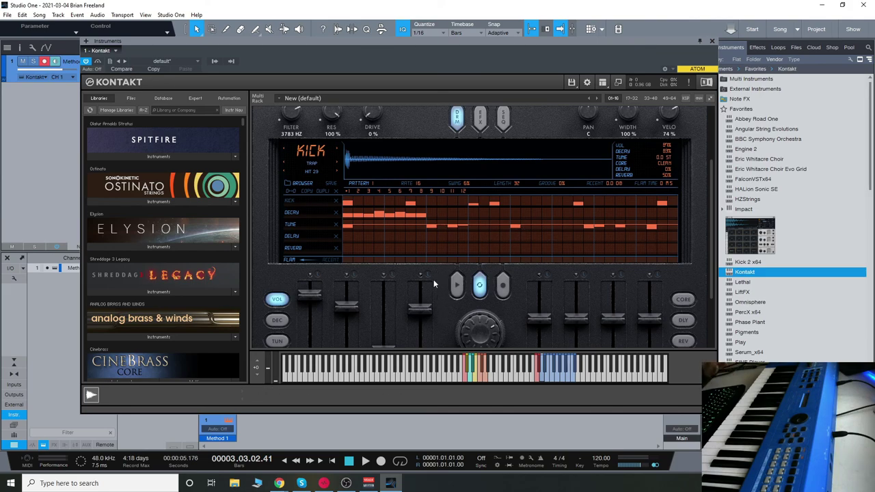
scroll(449, 281, down, 1)
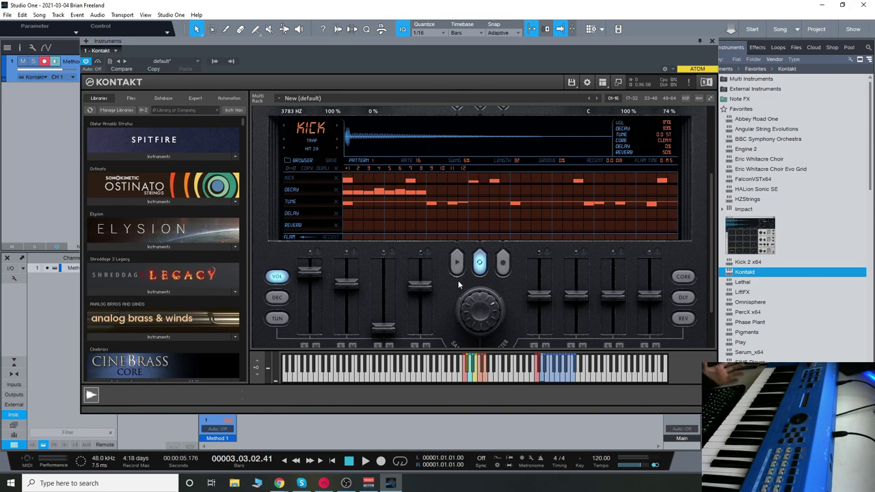
scroll(425, 294, up, 2)
scroll(426, 298, up, 2)
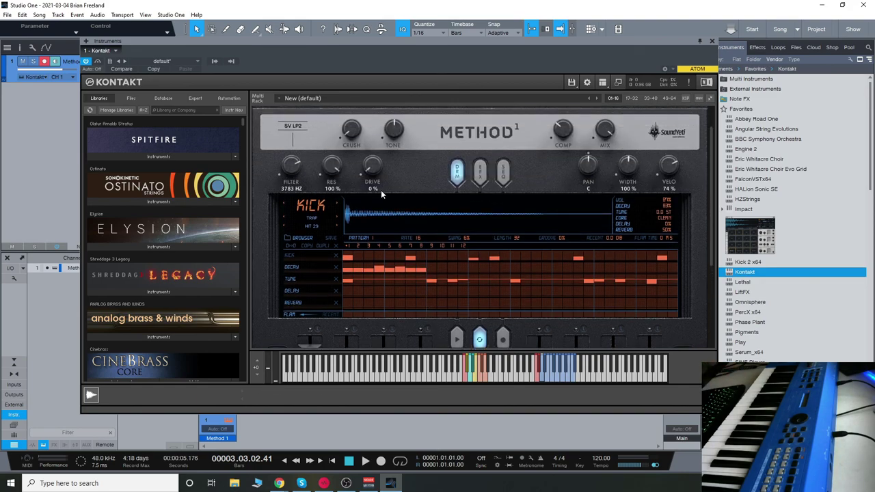
scroll(390, 182, up, 2)
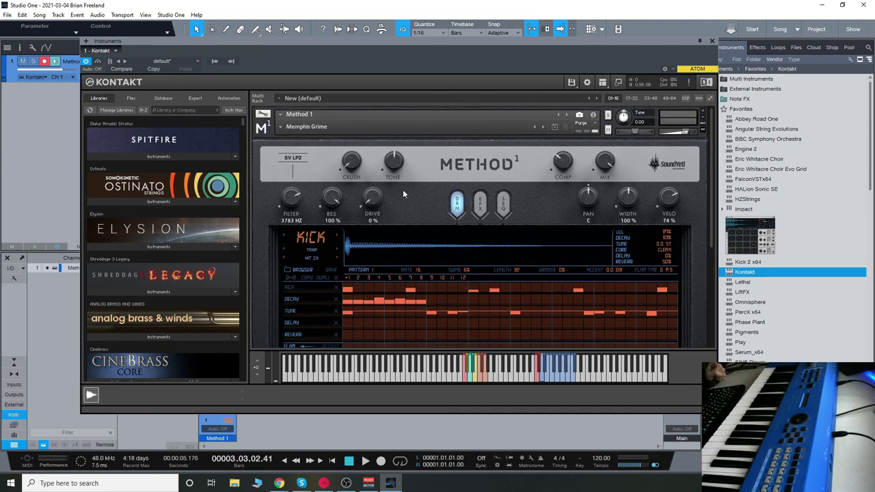